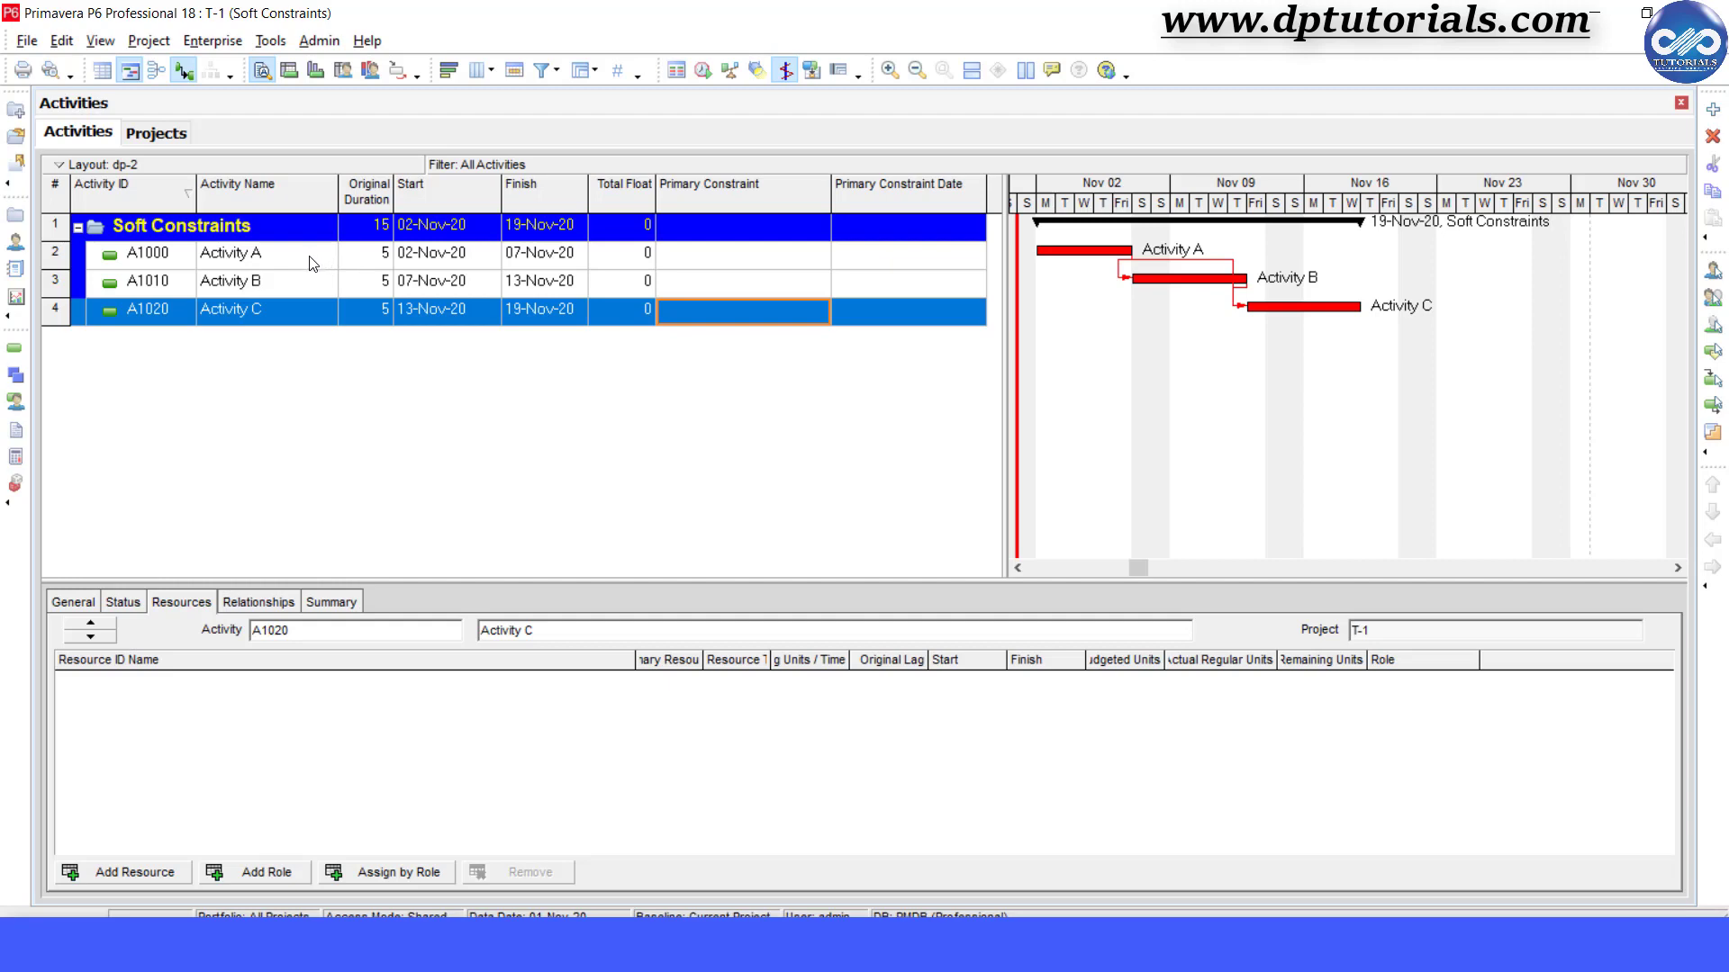
Give Activity C a Finish On primary constraint dated 19-Nov-20.
{"action": "left_click", "coordinate": [287, 290]}
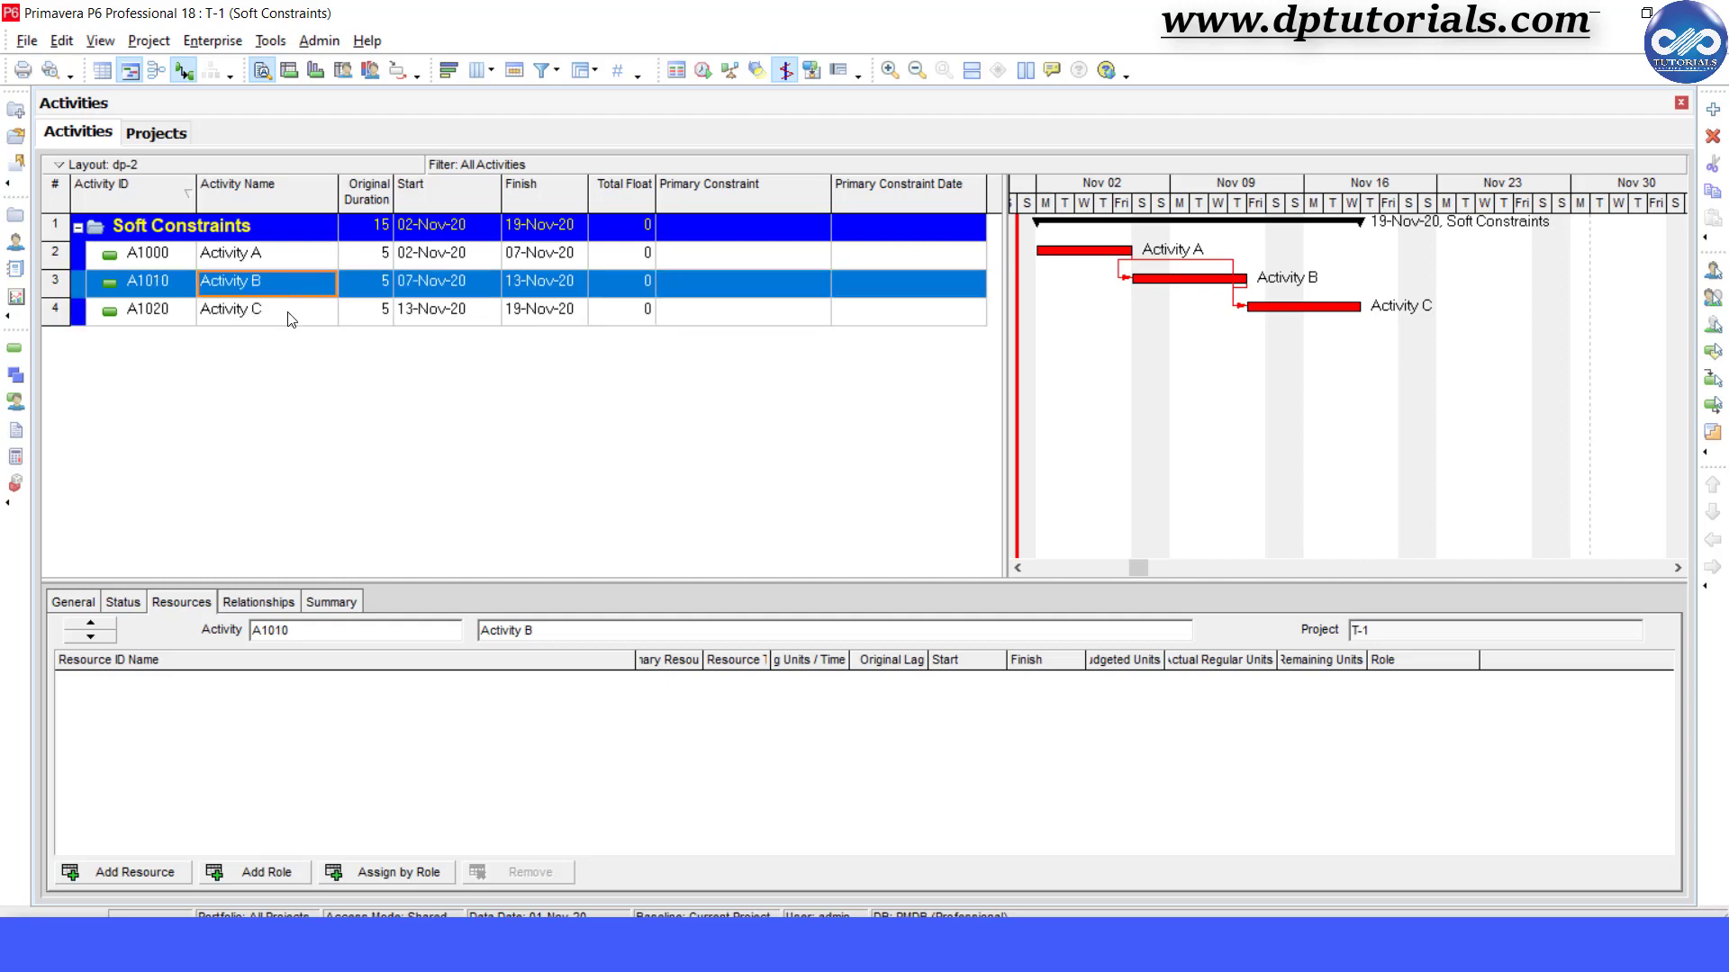
{"action": "left_click", "coordinate": [305, 313]}
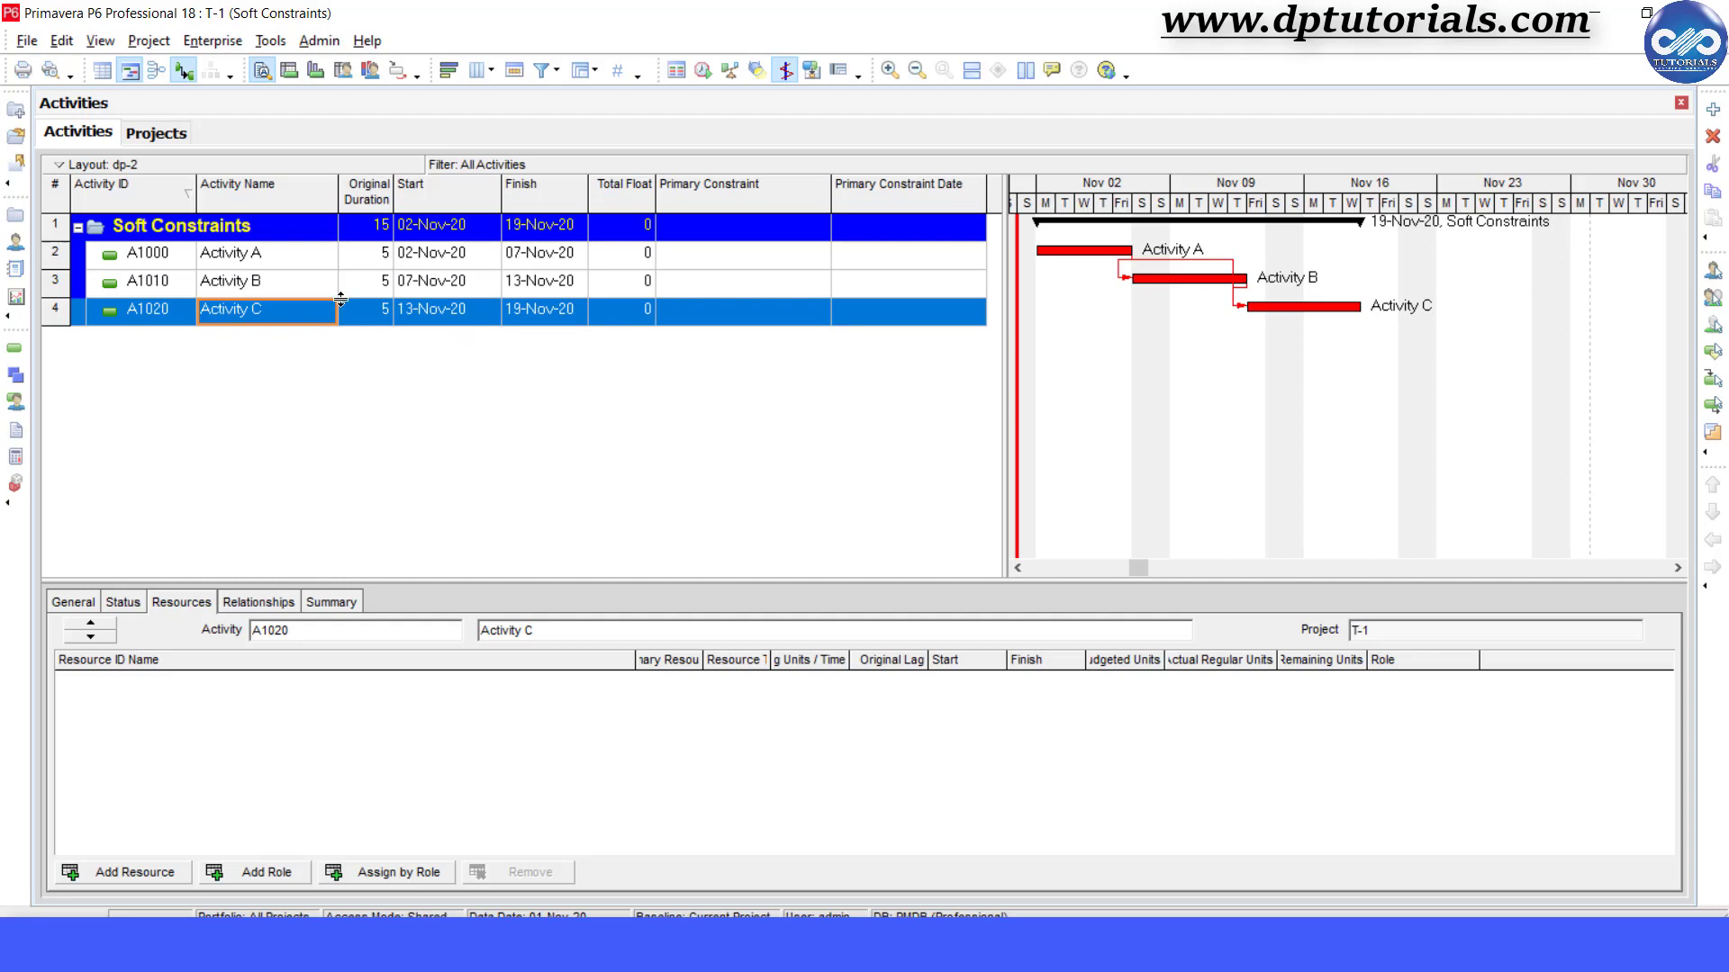
{"action": "left_click", "coordinate": [779, 309]}
{"action": "left_click", "coordinate": [750, 373]}
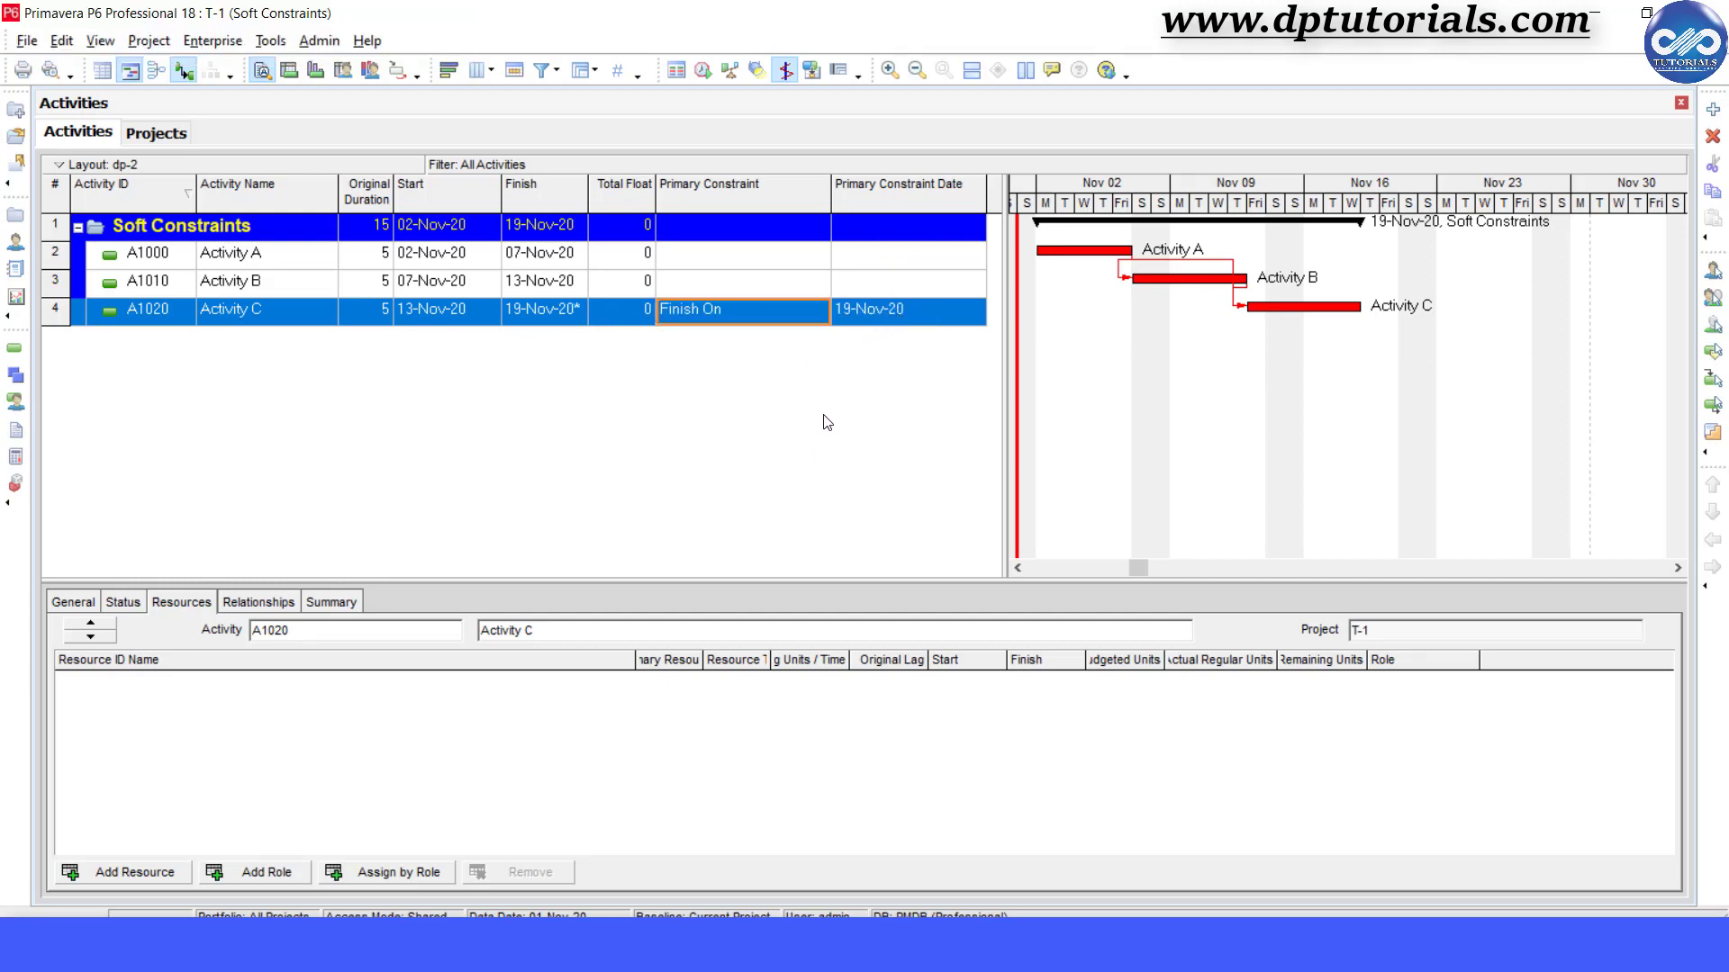
Mark Activity A as Finished on its Status tab with a 10-Nov-20 actual finish.
{"action": "left_click", "coordinate": [289, 257]}
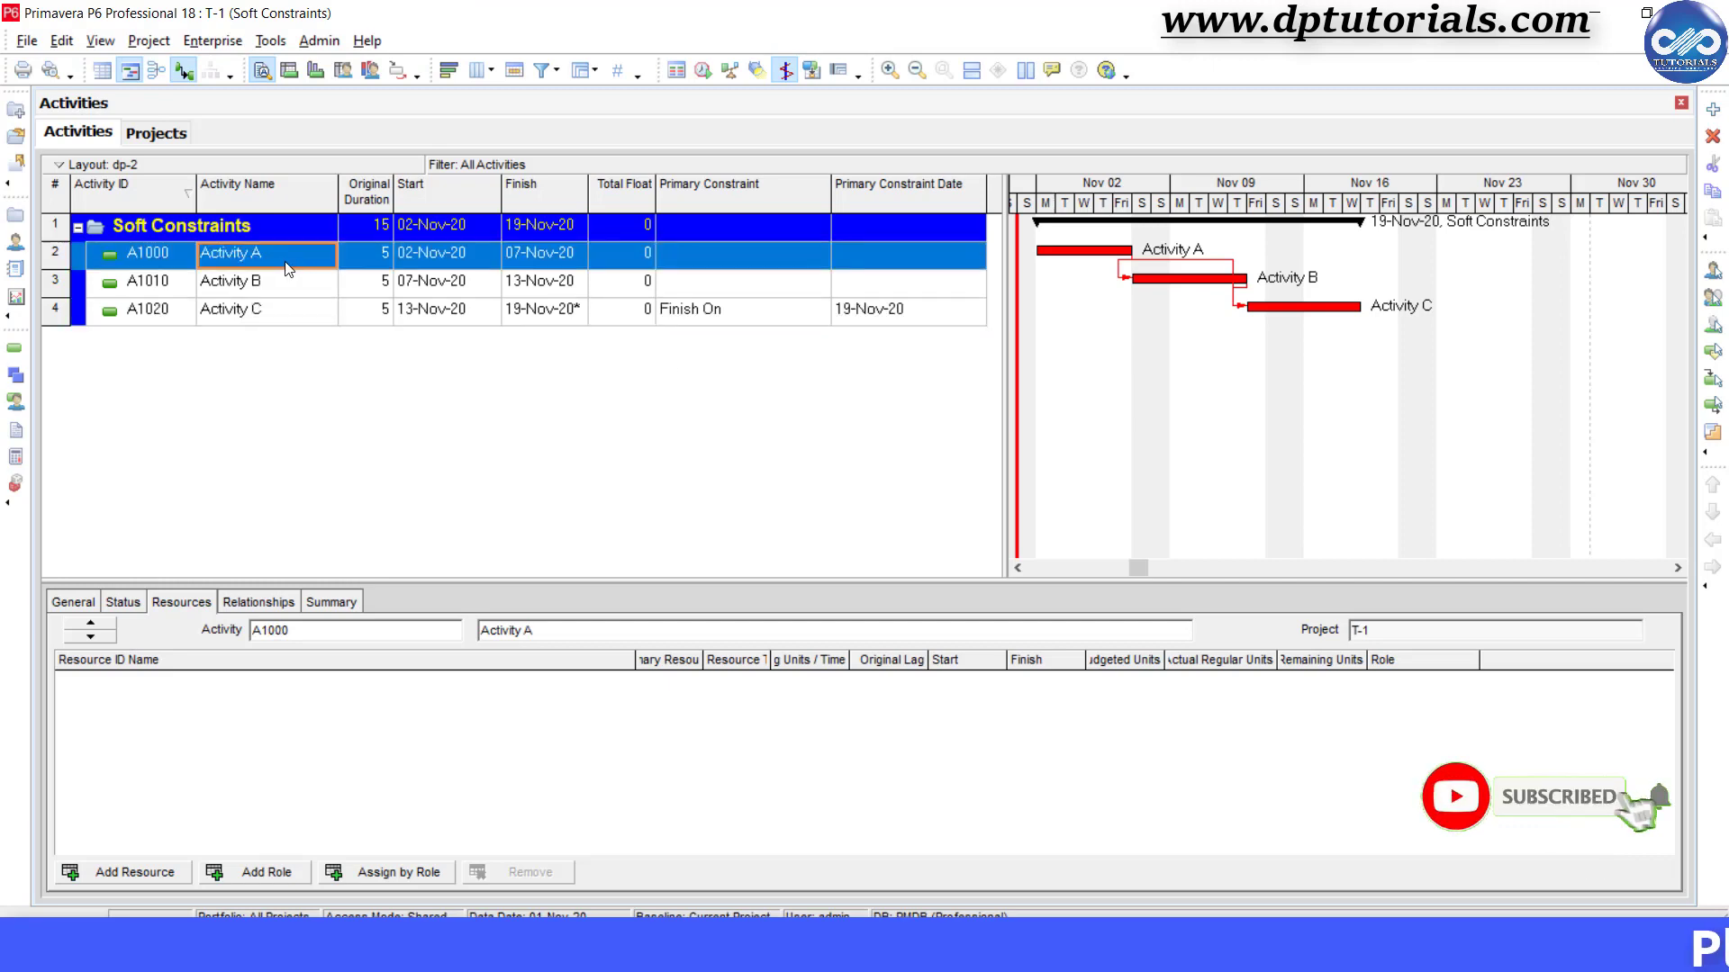
{"action": "left_click", "coordinate": [120, 605]}
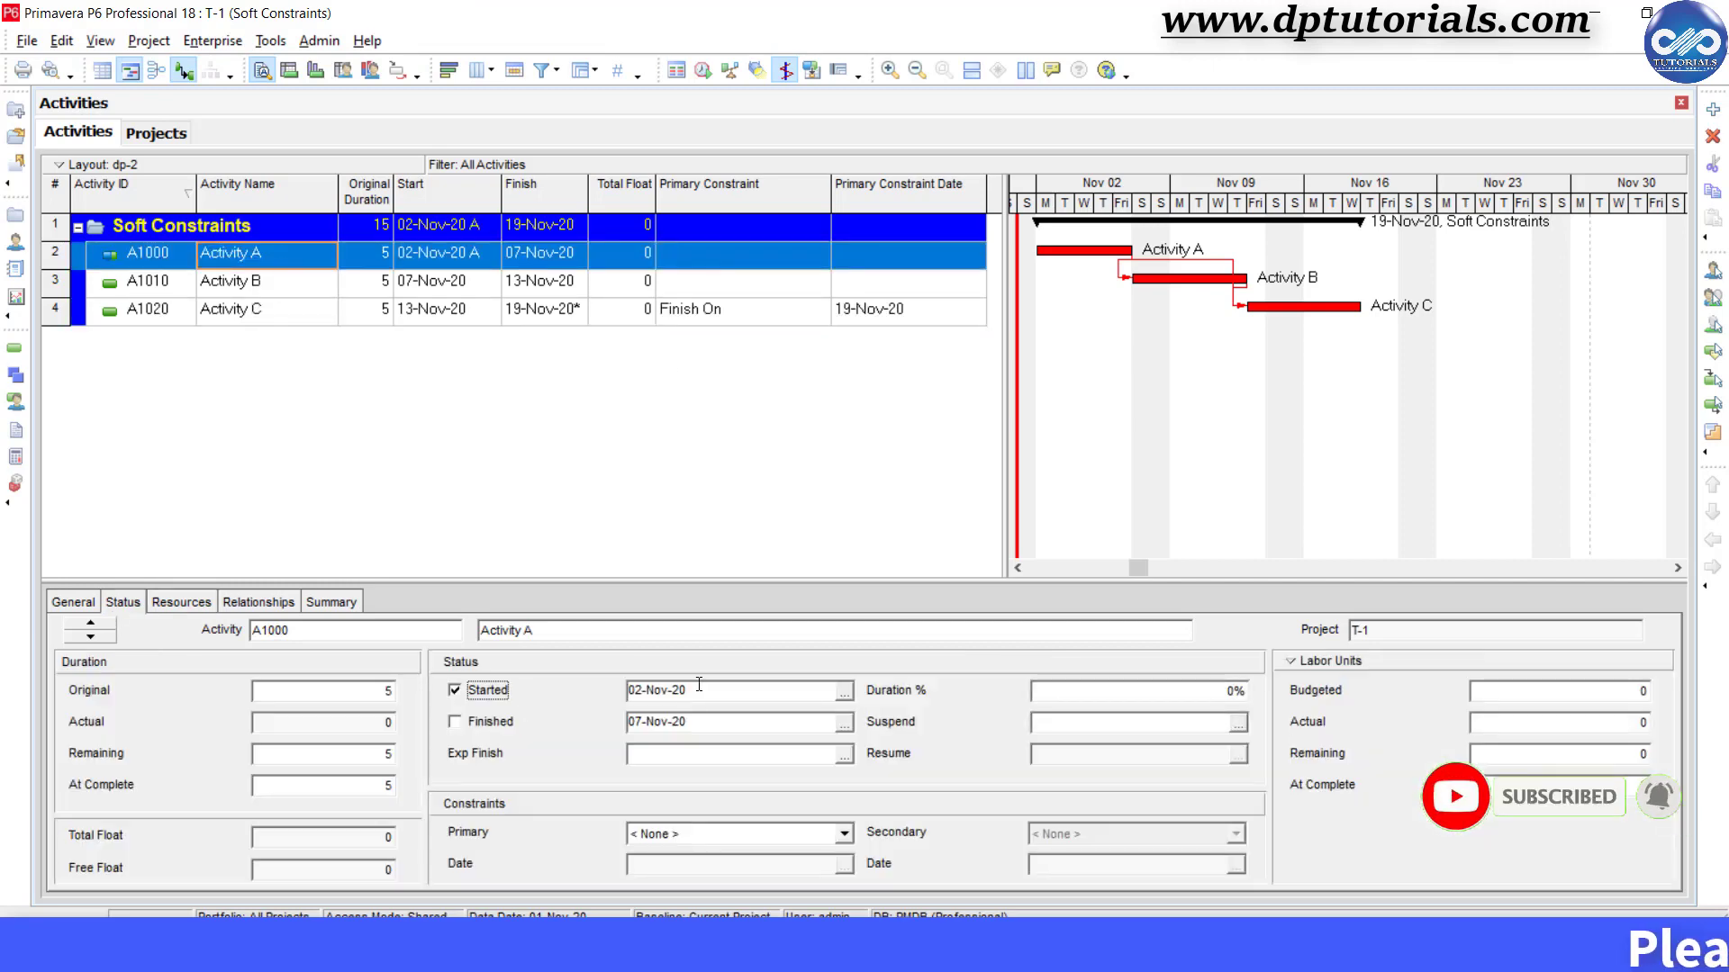
{"action": "left_click", "coordinate": [456, 723]}
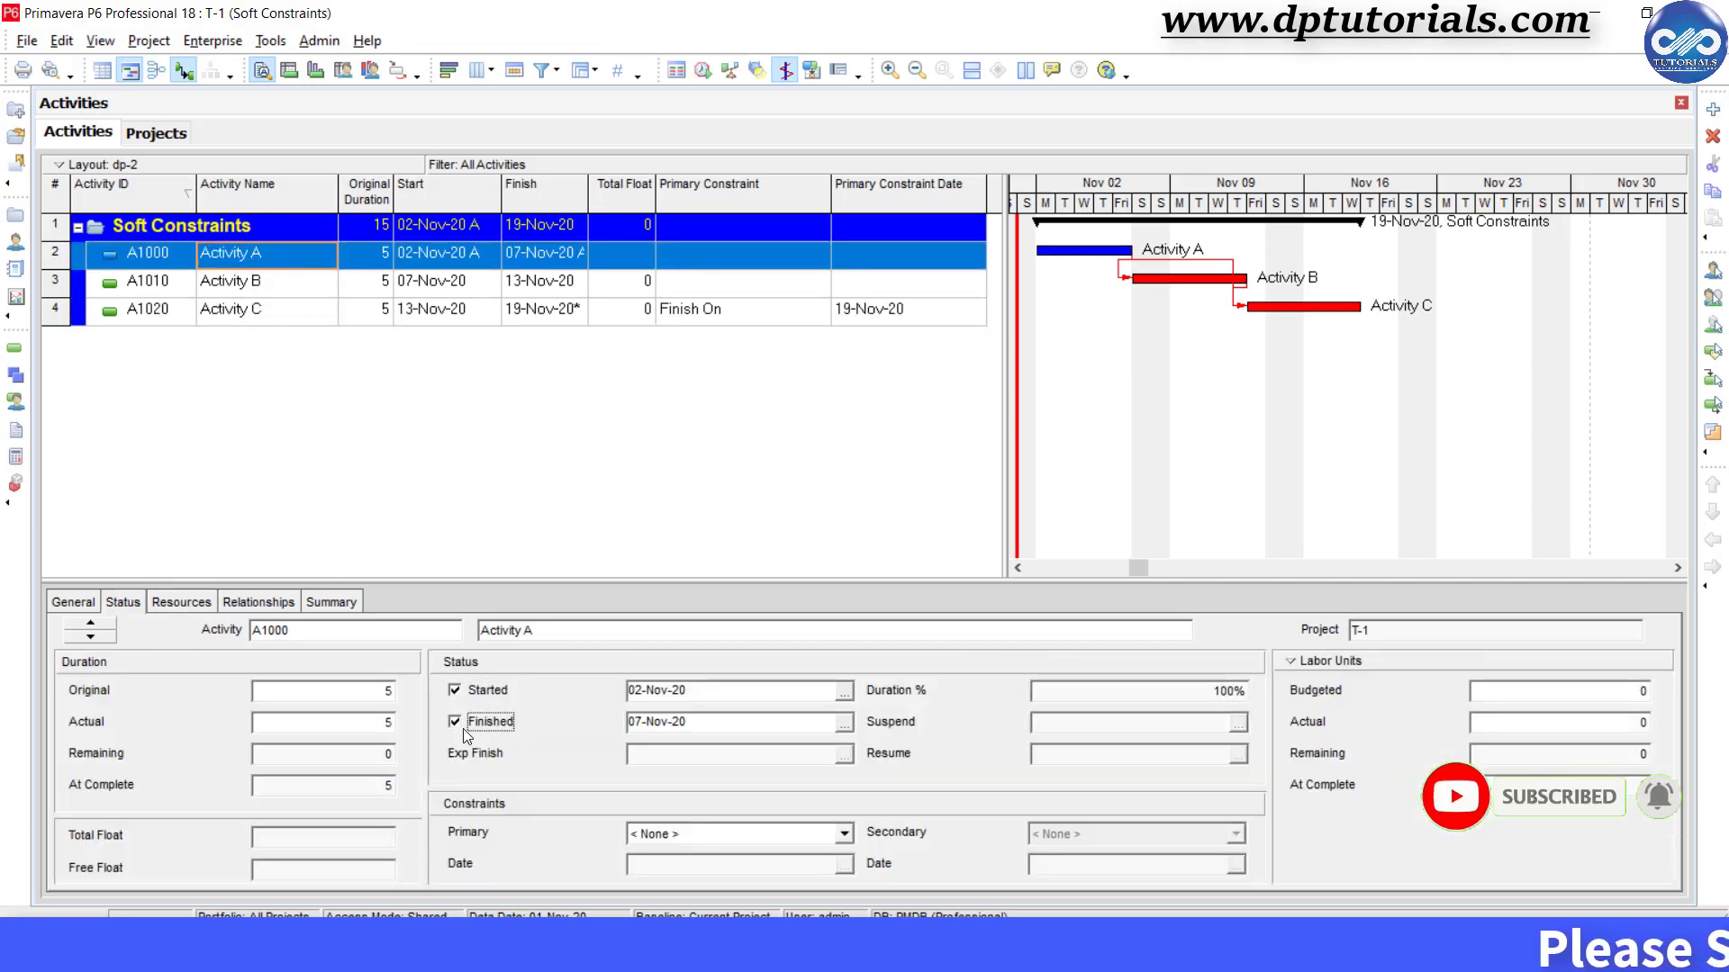
{"action": "left_click", "coordinate": [843, 724]}
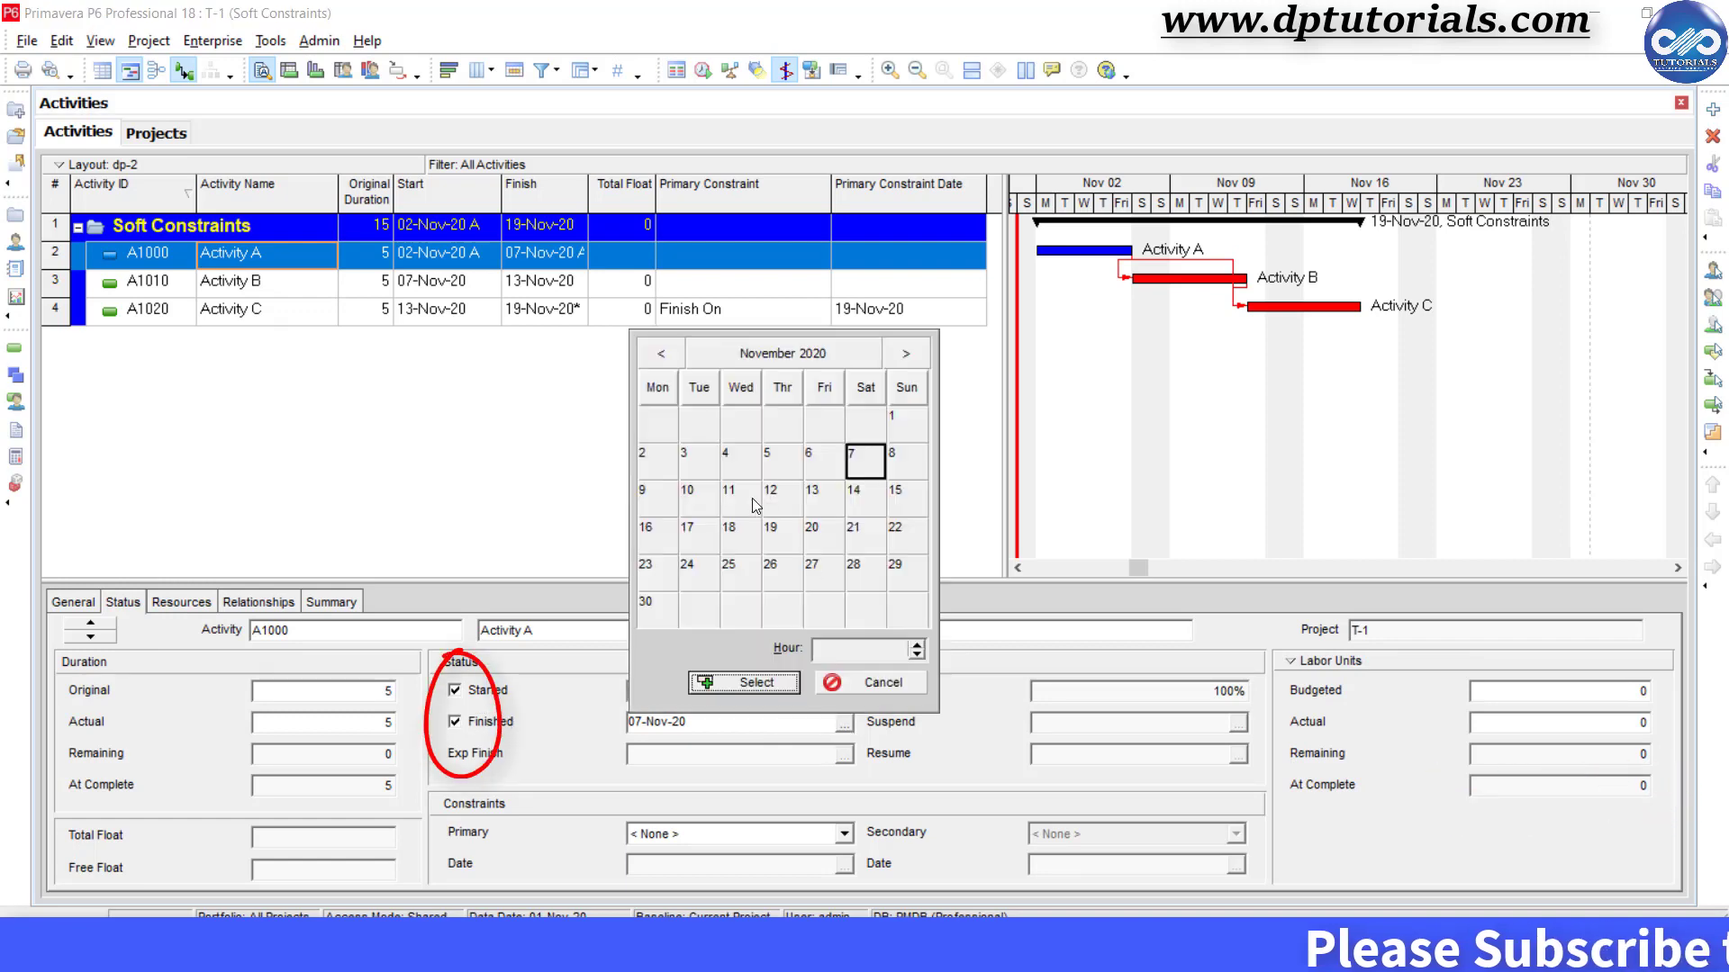
{"action": "left_click", "coordinate": [694, 497]}
{"action": "left_click", "coordinate": [765, 682]}
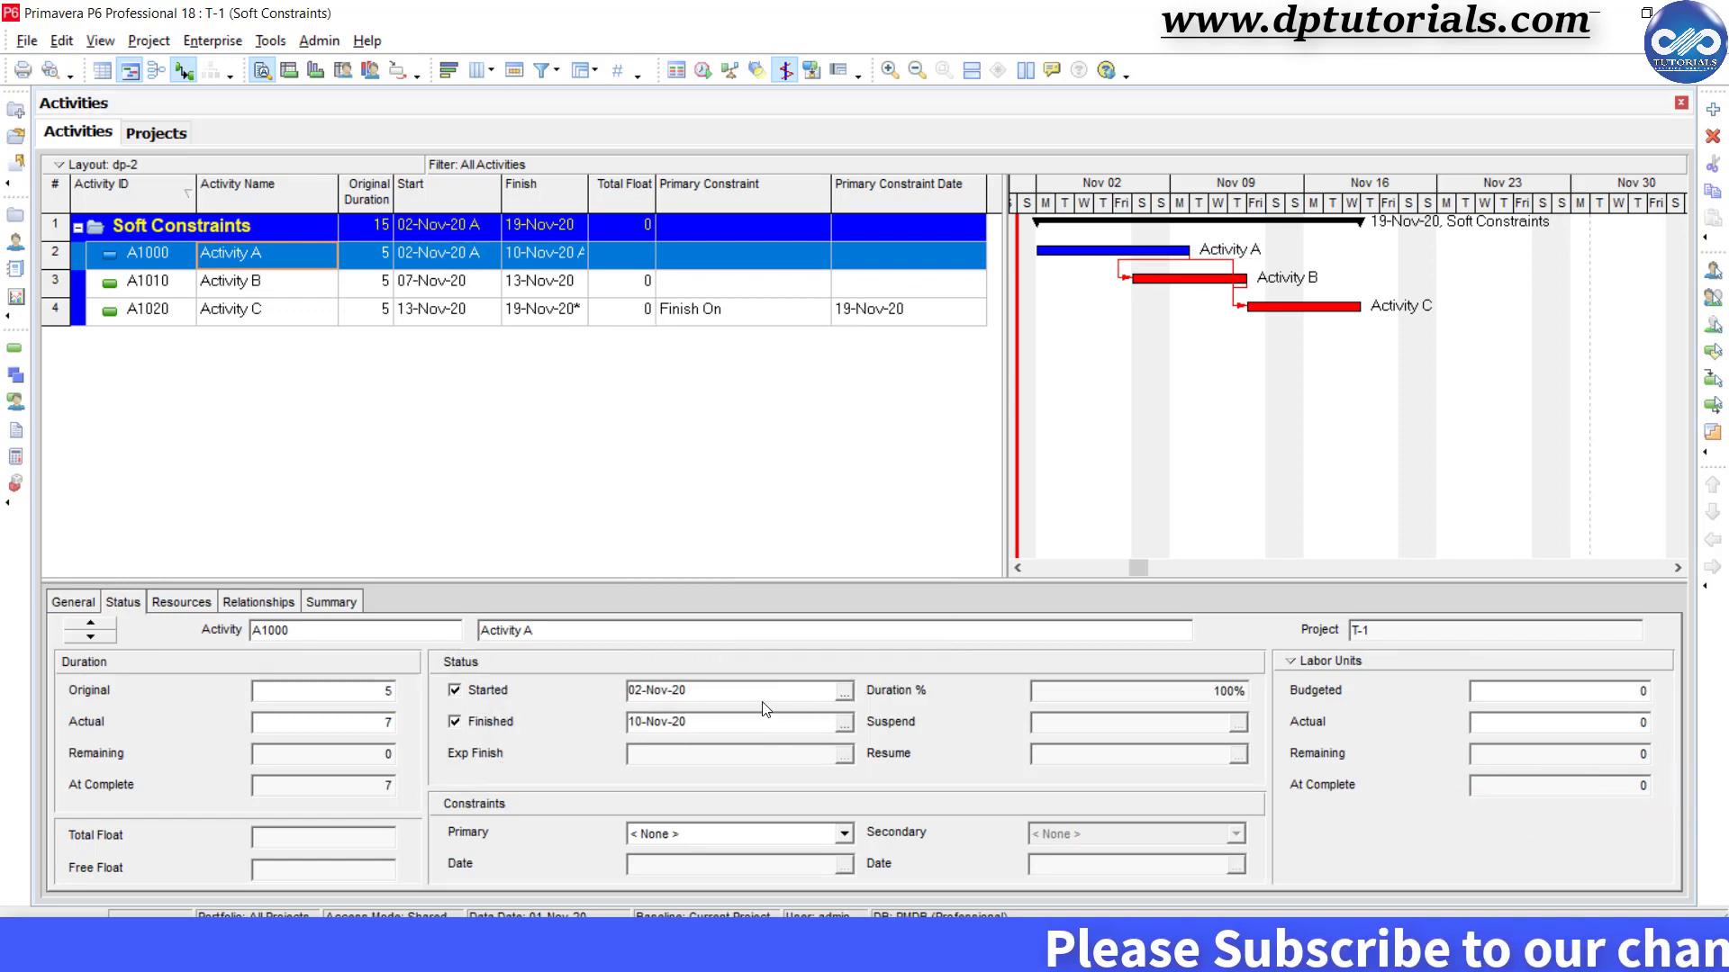
Schedule with a 10-Nov-20 data date, then widen the Finish column to show the results.
{"action": "left_click", "coordinate": [700, 72]}
{"action": "left_click", "coordinate": [1008, 403]}
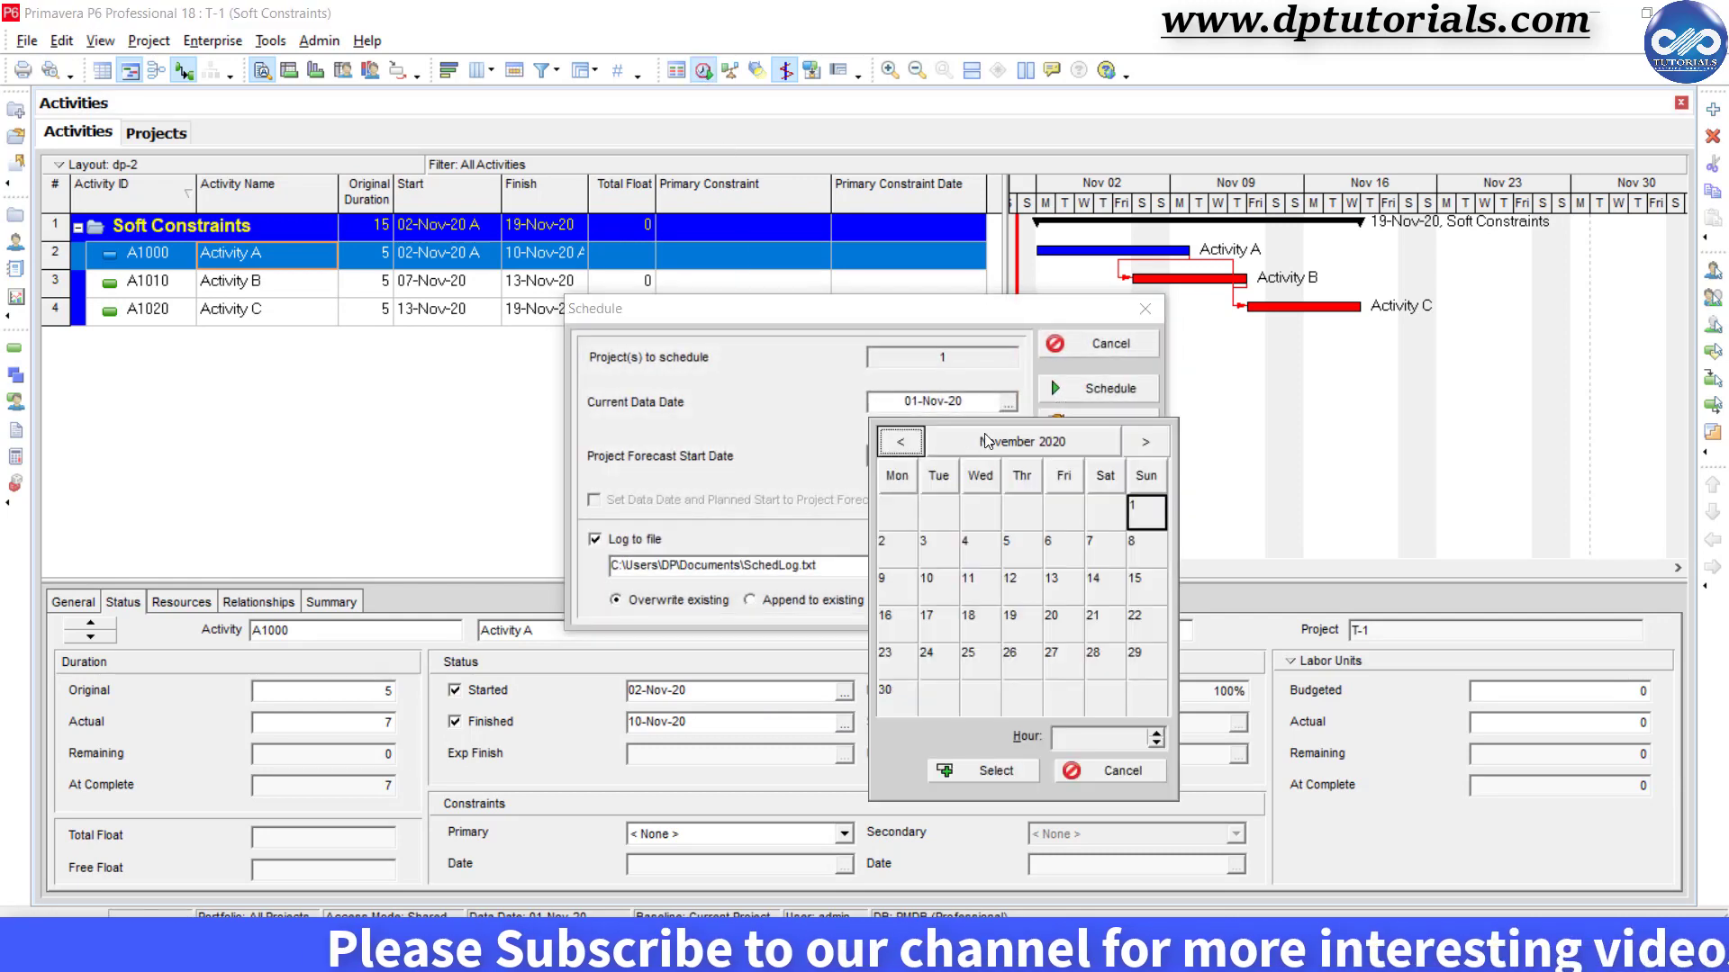
{"action": "left_click", "coordinate": [932, 581]}
{"action": "left_click", "coordinate": [991, 771]}
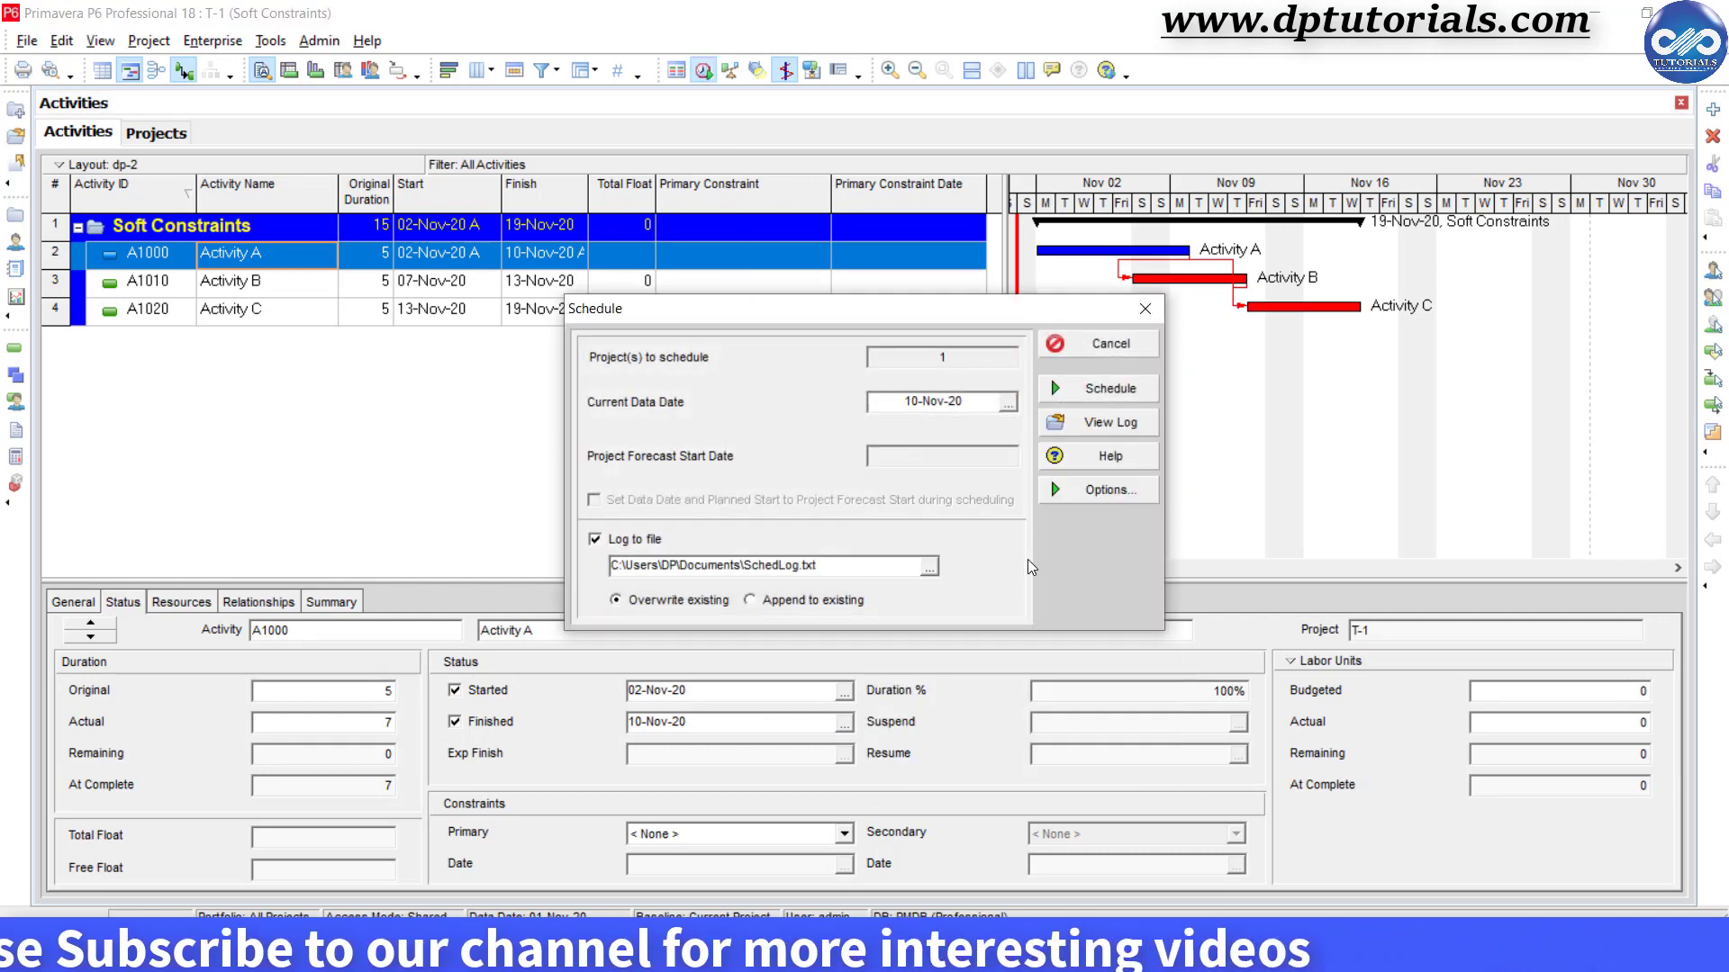
{"action": "left_click", "coordinate": [1066, 389]}
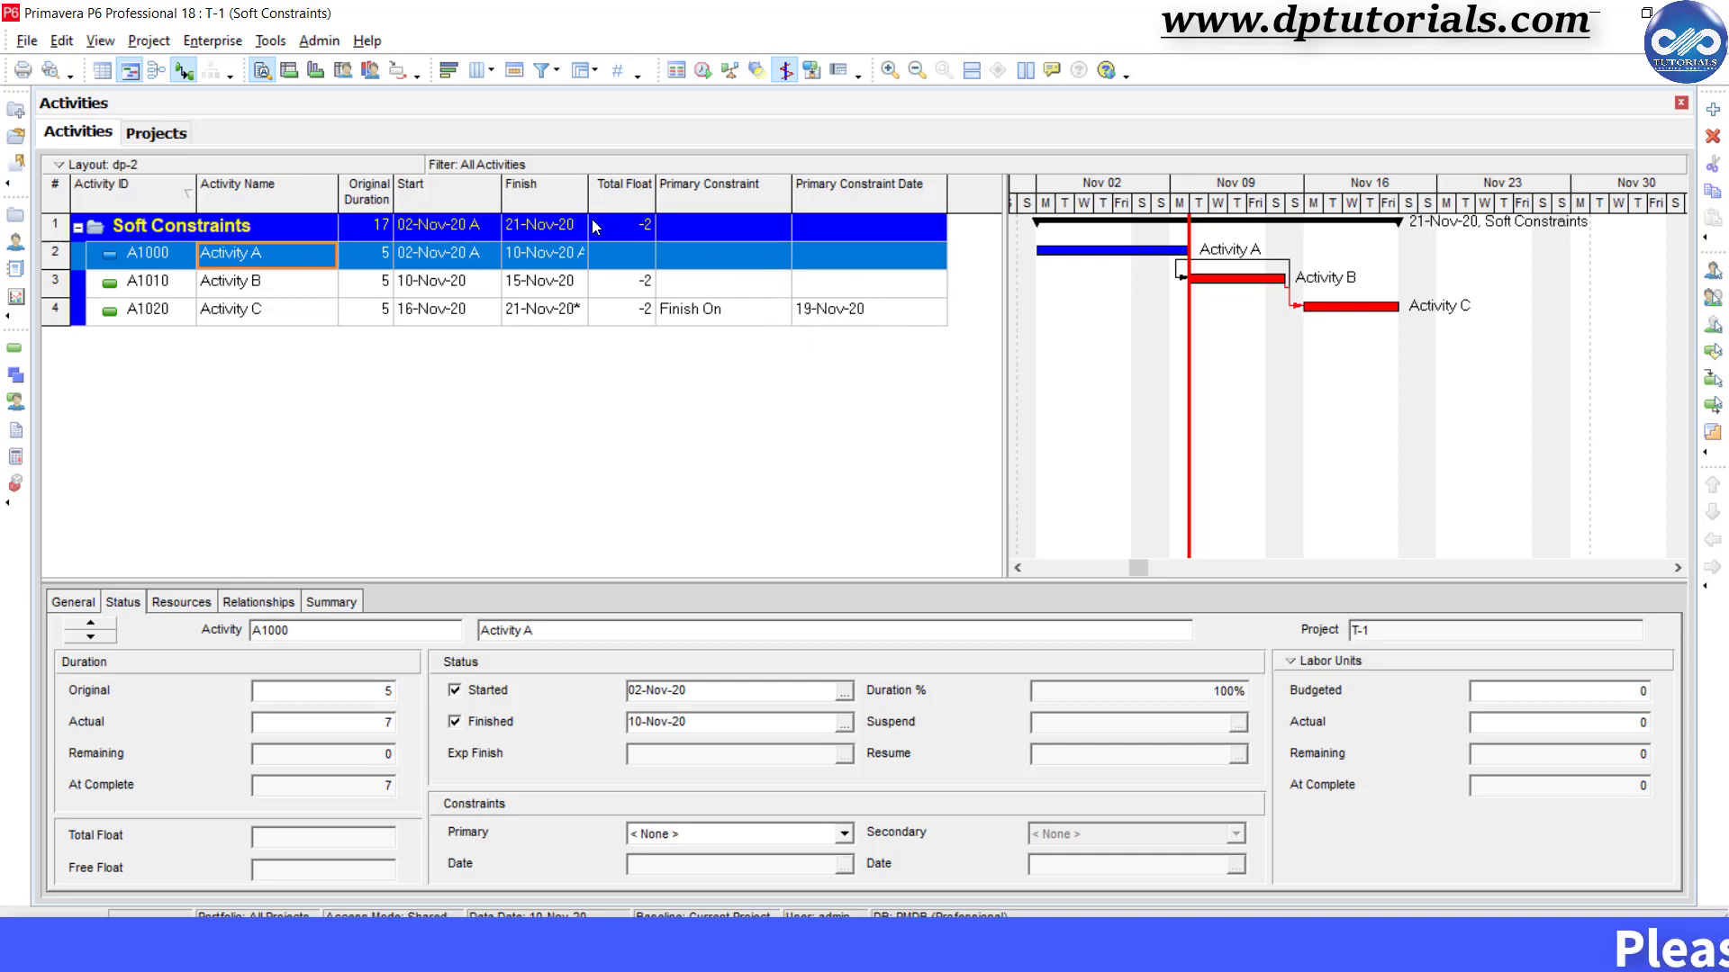
{"action": "left_click_drag", "start_coordinate": [600, 192], "coordinate": [602, 193]}
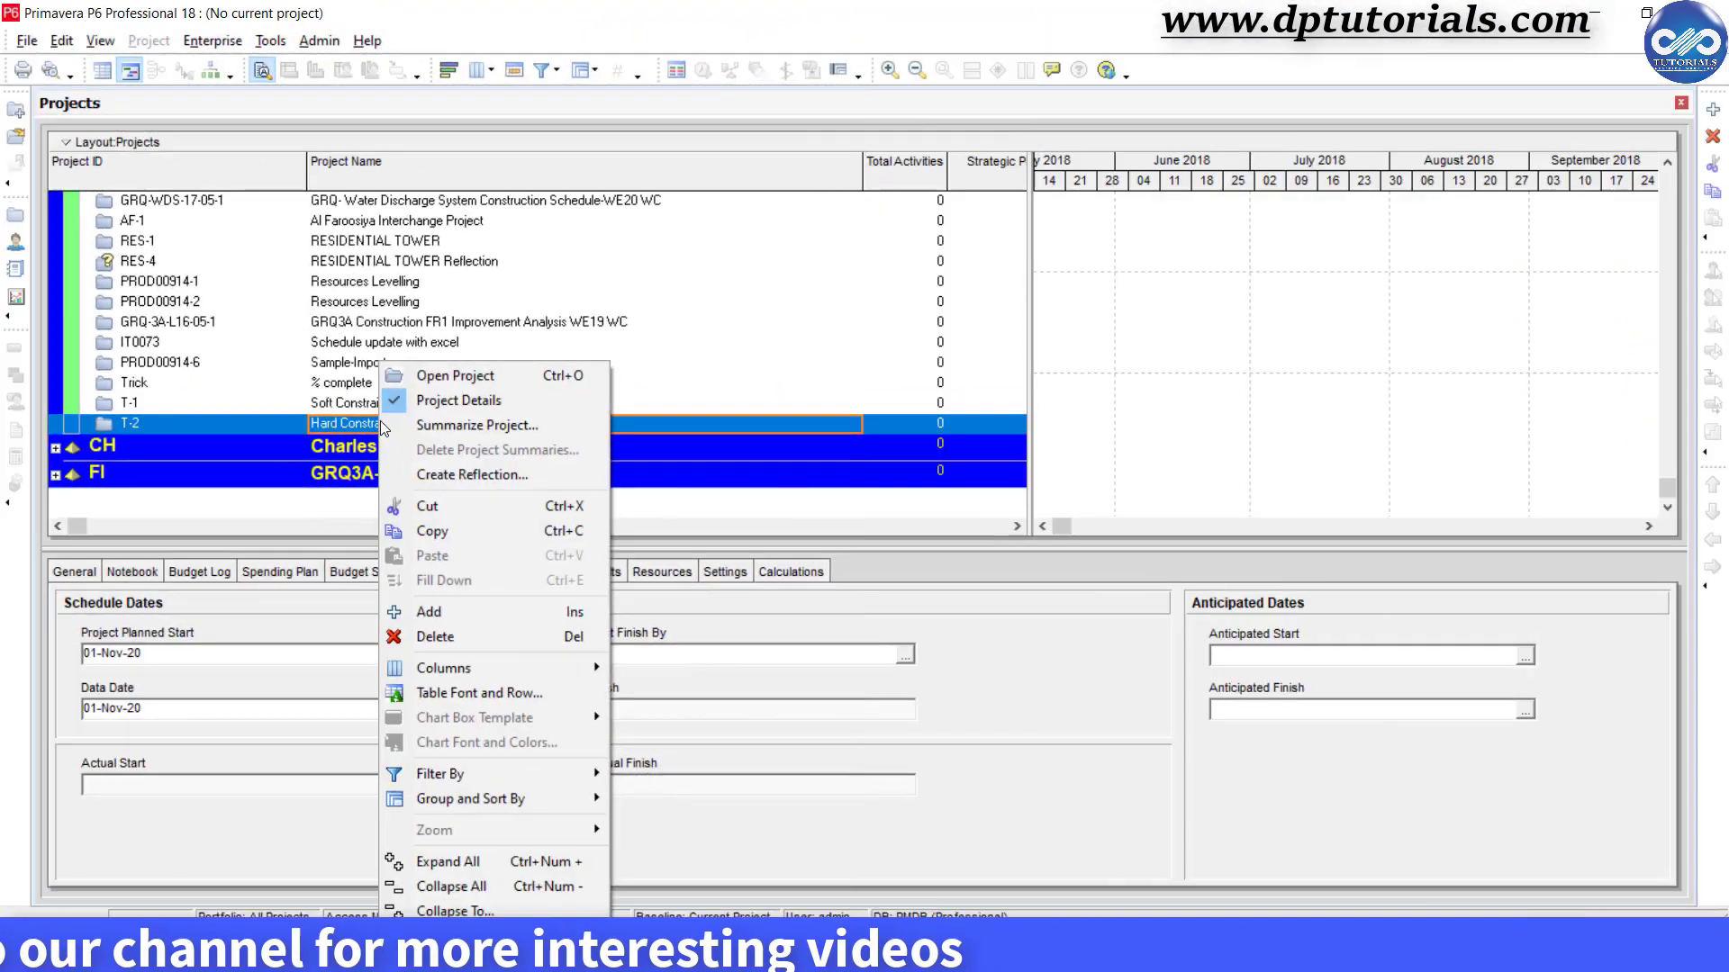
Open the Hard Constraints project and record Activity A as started and finished 10-Nov-20.
{"action": "left_click", "coordinate": [437, 377]}
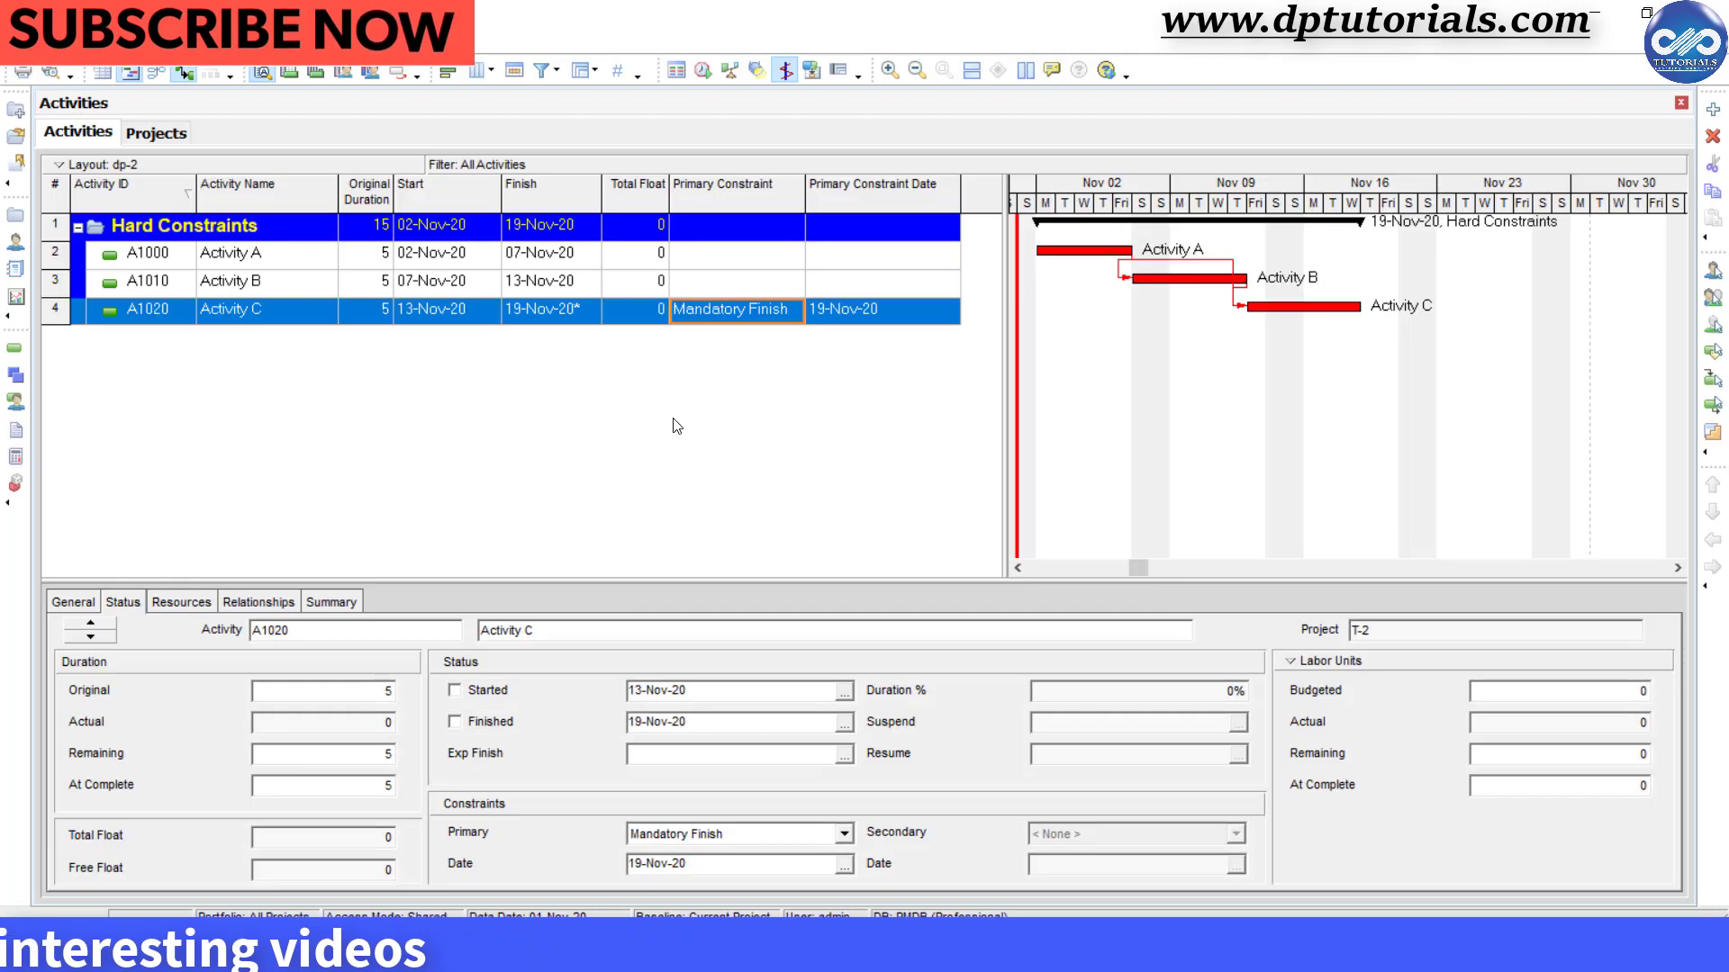
{"action": "left_click", "coordinate": [284, 256]}
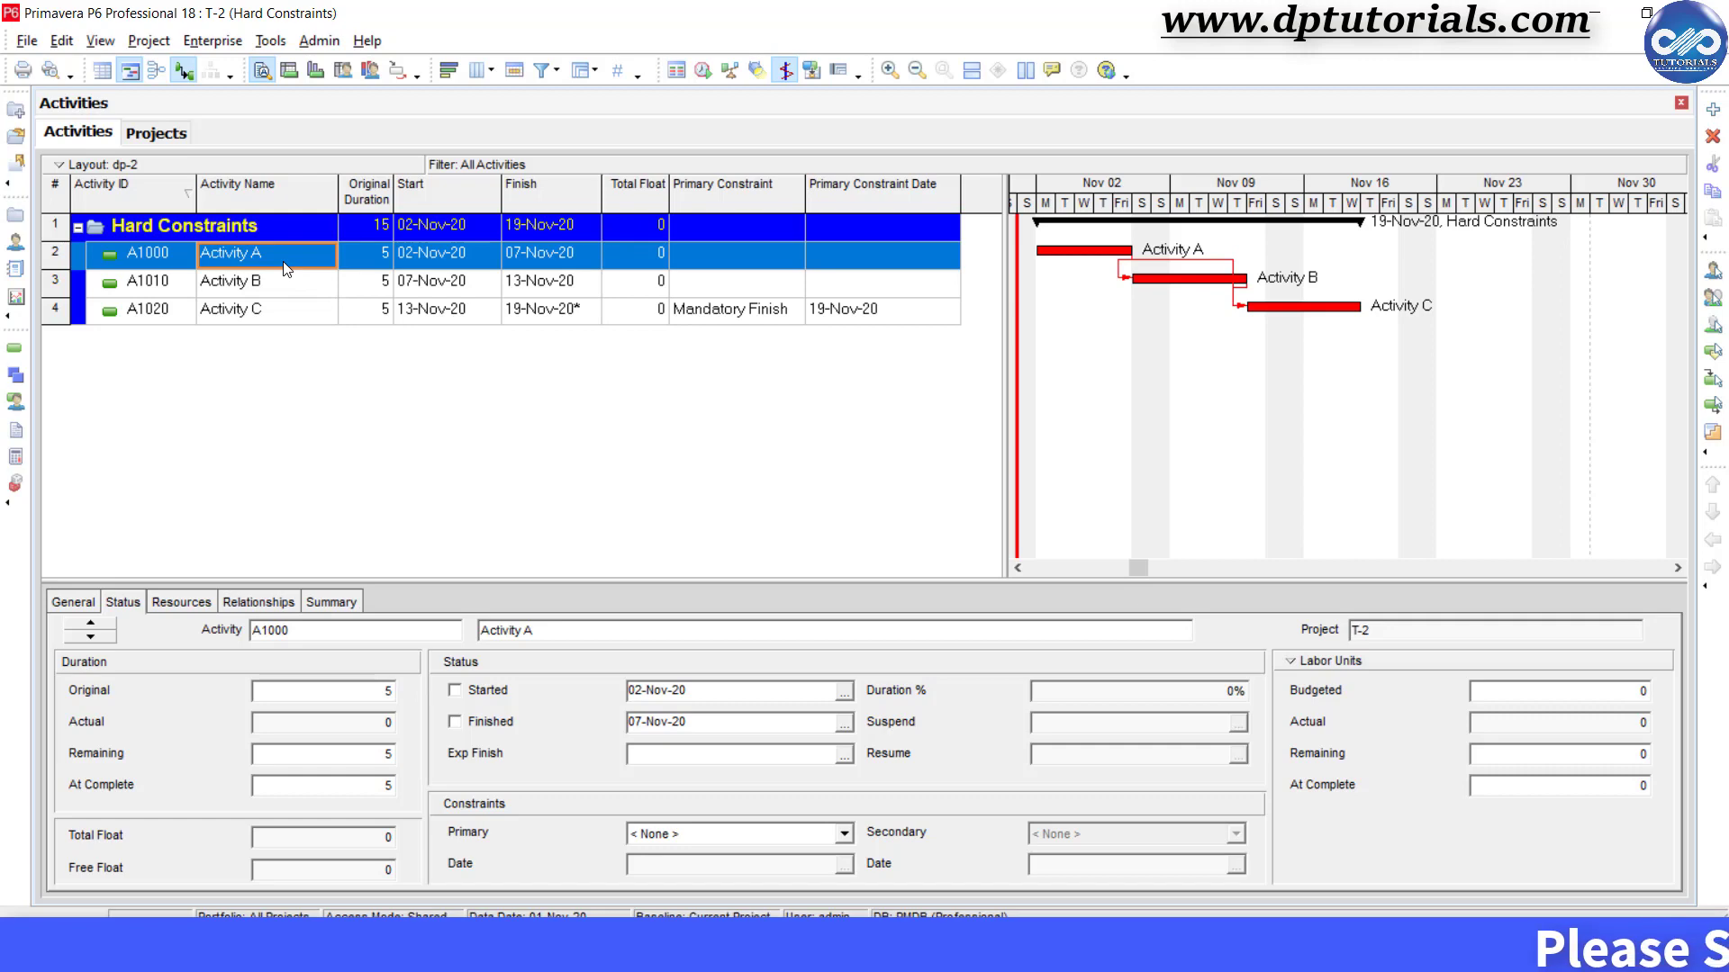
{"action": "left_click", "coordinate": [486, 698]}
{"action": "left_click", "coordinate": [489, 721]}
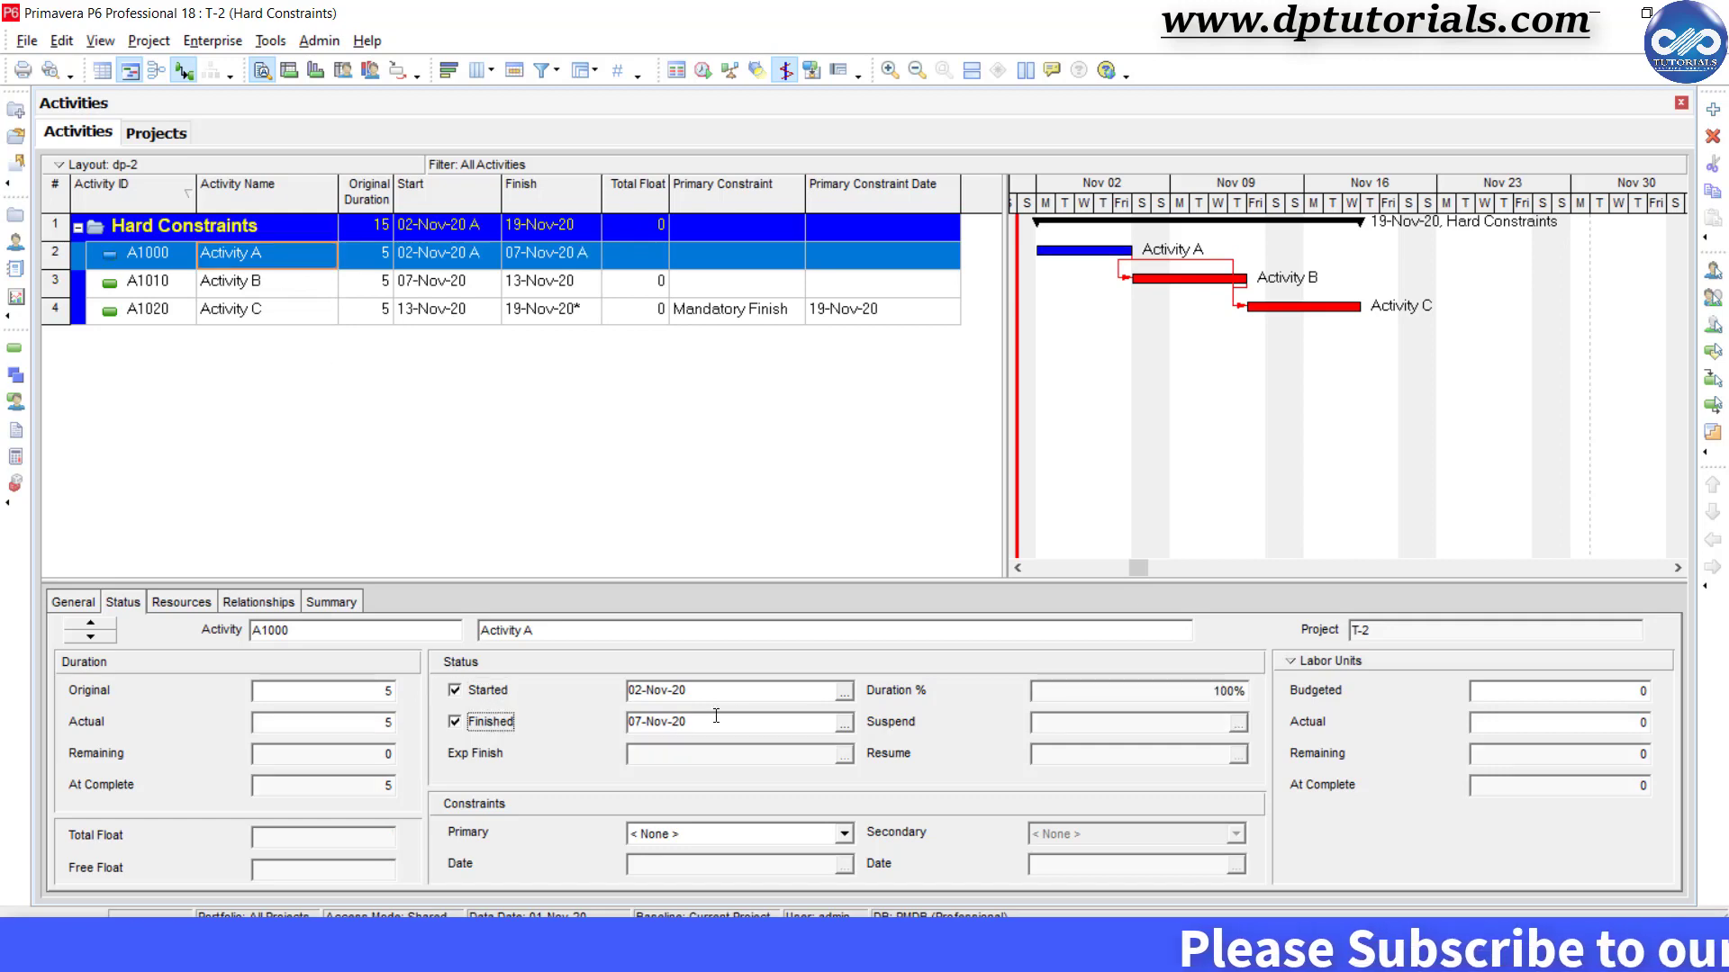
{"action": "left_click", "coordinate": [843, 723]}
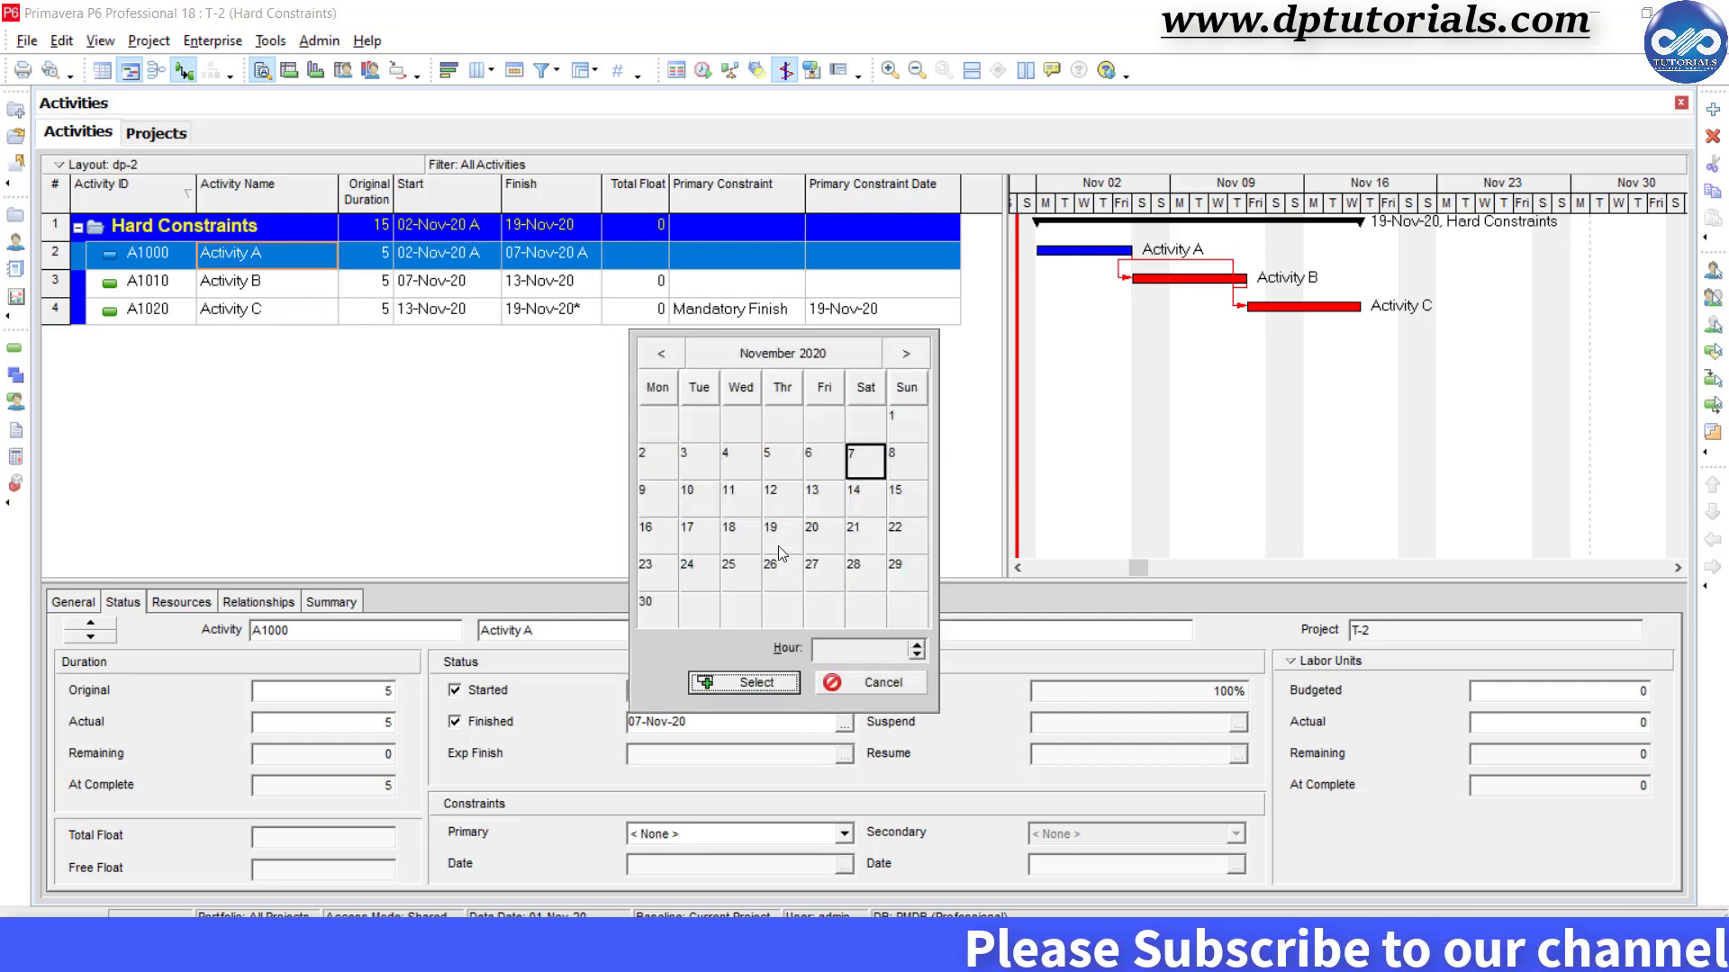
{"action": "left_click", "coordinate": [687, 499]}
{"action": "left_click", "coordinate": [743, 682]}
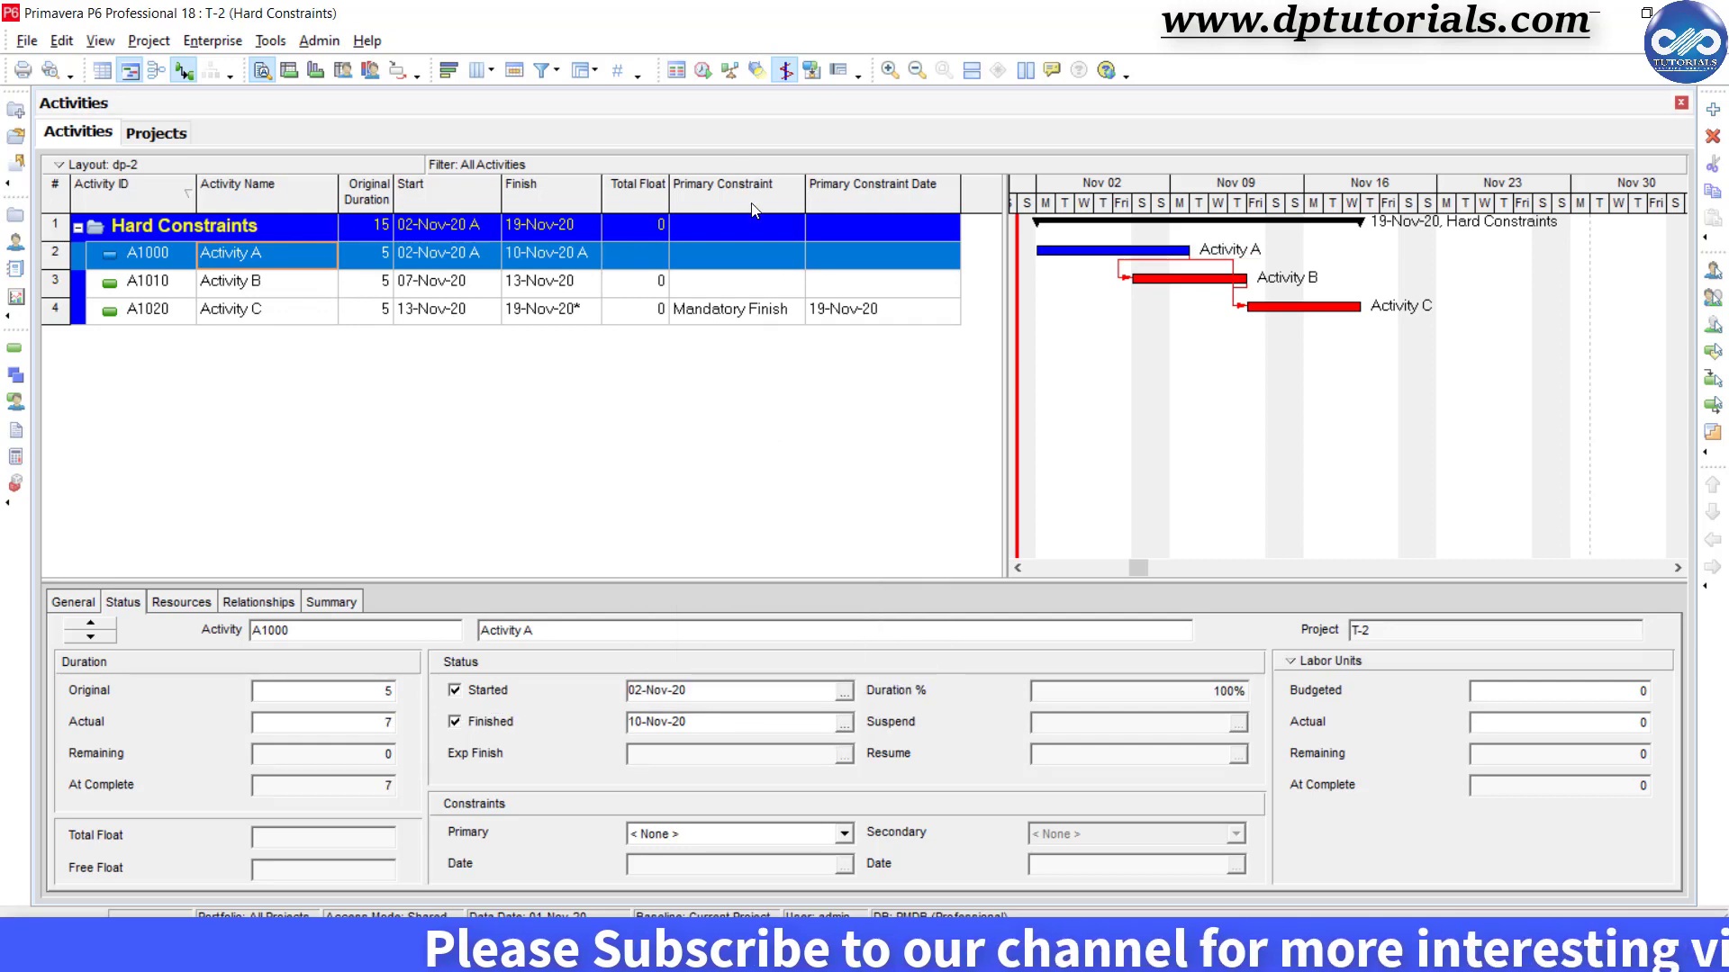
Schedule the Hard Constraints project with its current data date set to 10-Nov-20.
{"action": "left_click", "coordinate": [703, 70]}
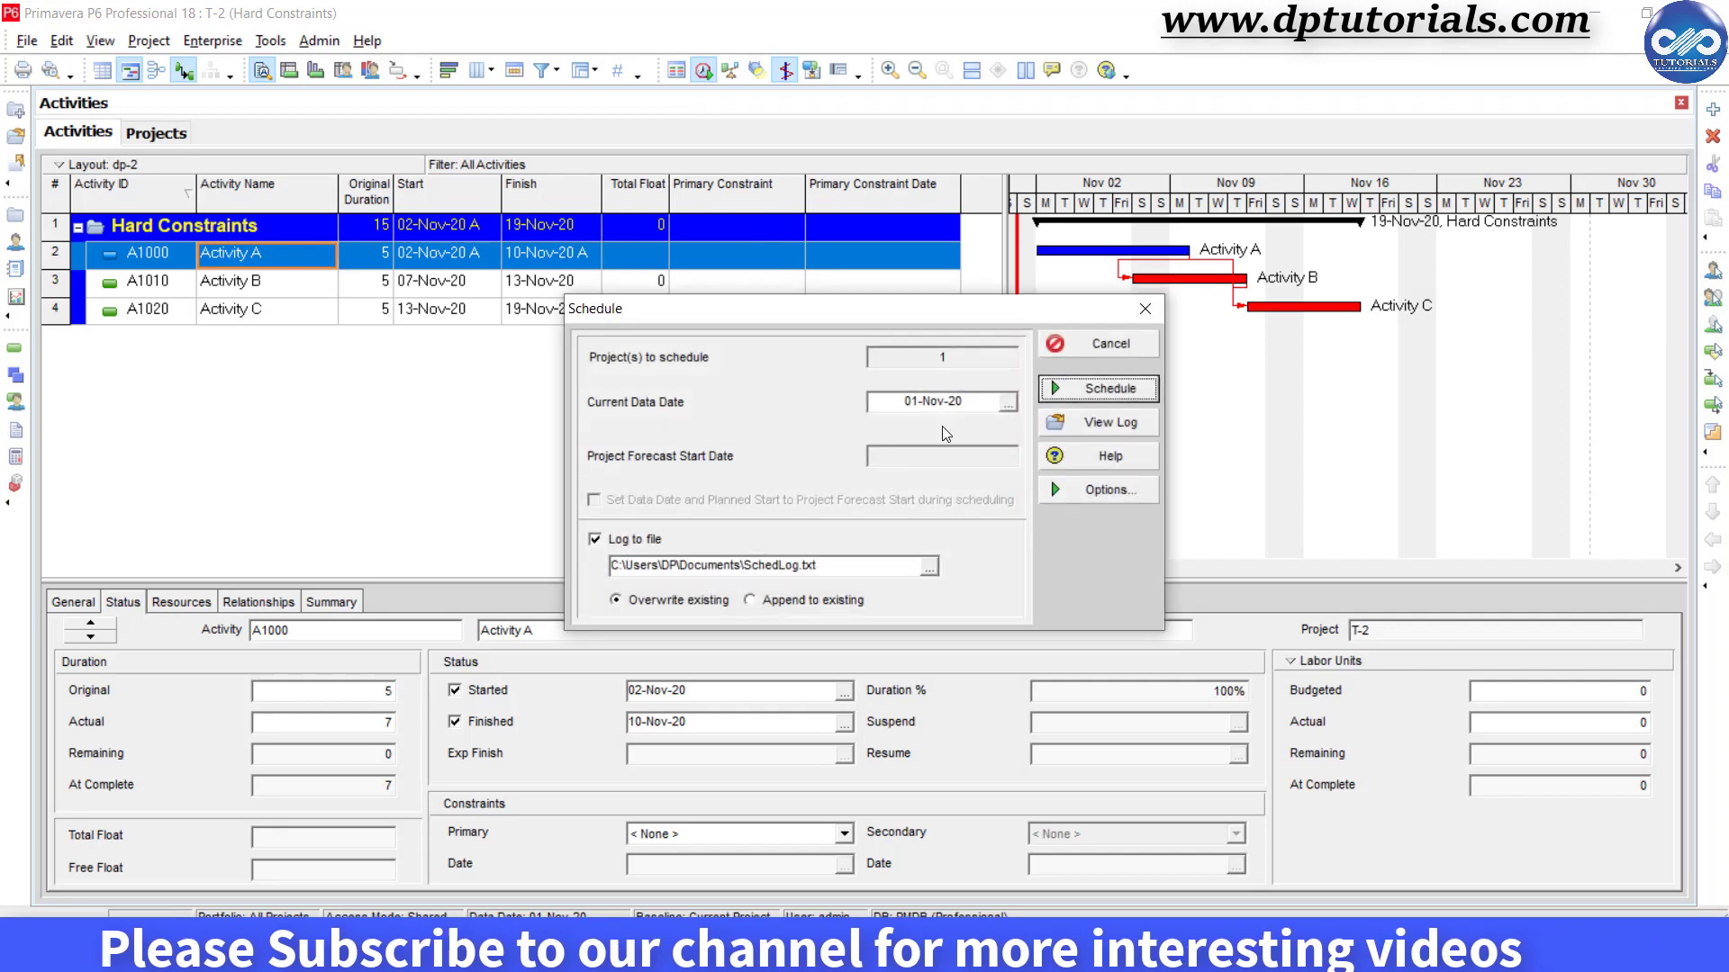
{"action": "left_click", "coordinate": [1008, 406]}
{"action": "left_click", "coordinate": [936, 586]}
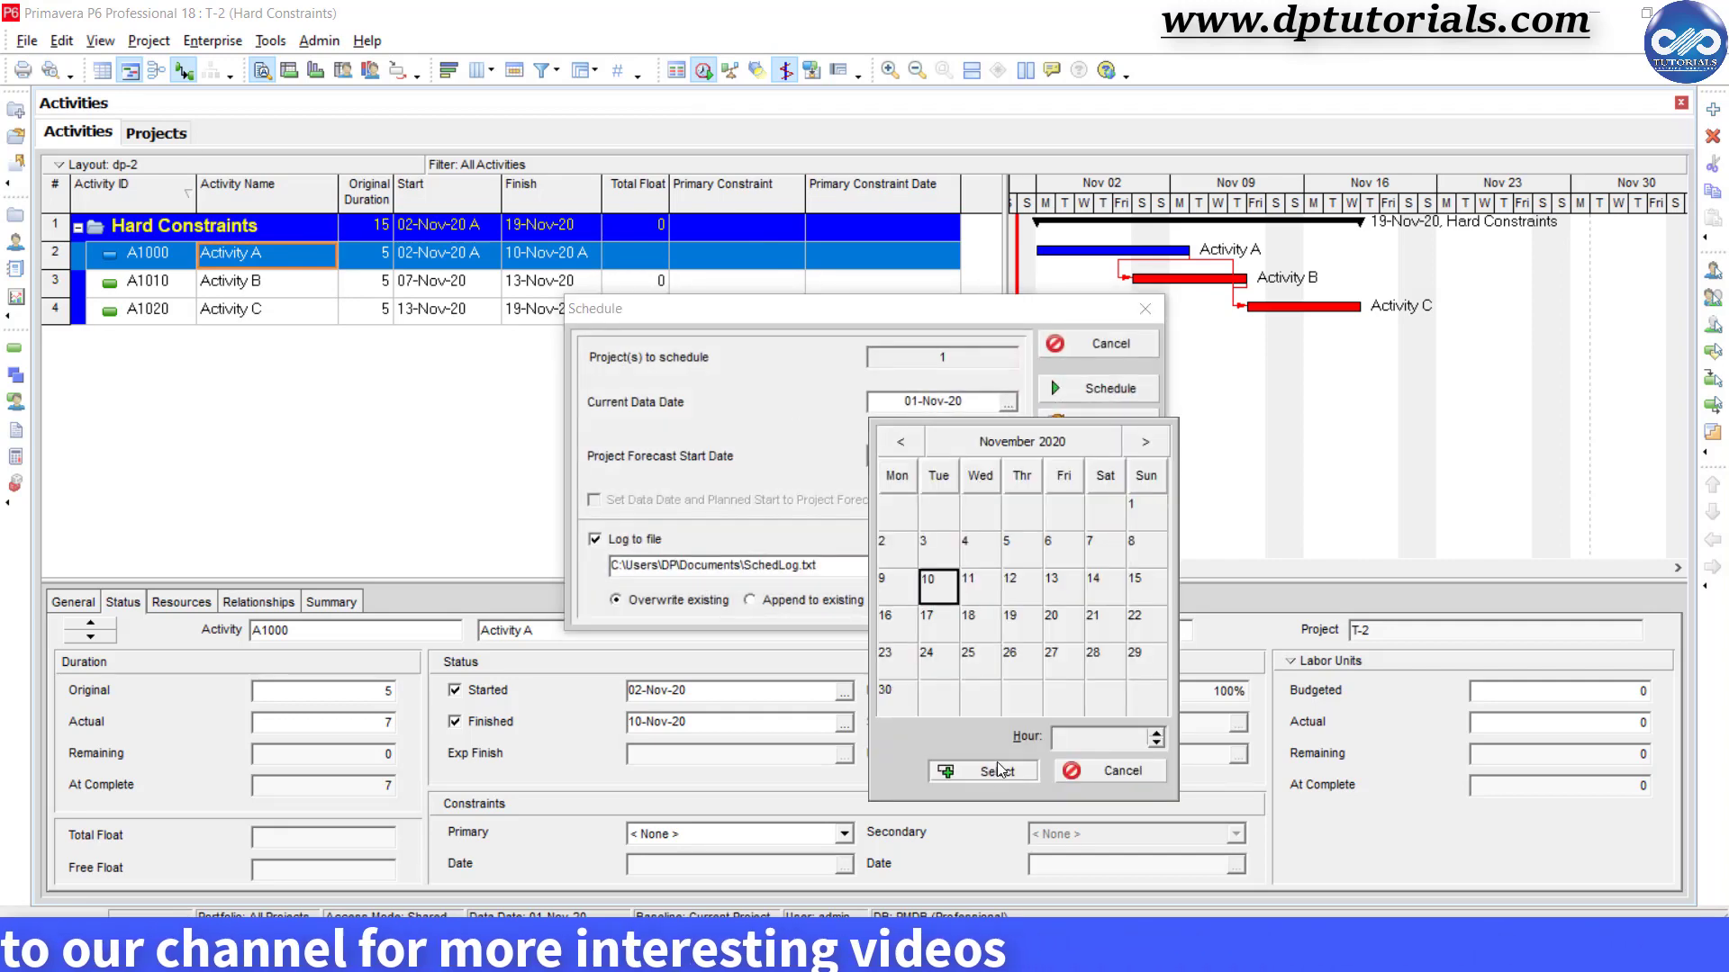
{"action": "left_click", "coordinate": [999, 770]}
{"action": "left_click", "coordinate": [1076, 391]}
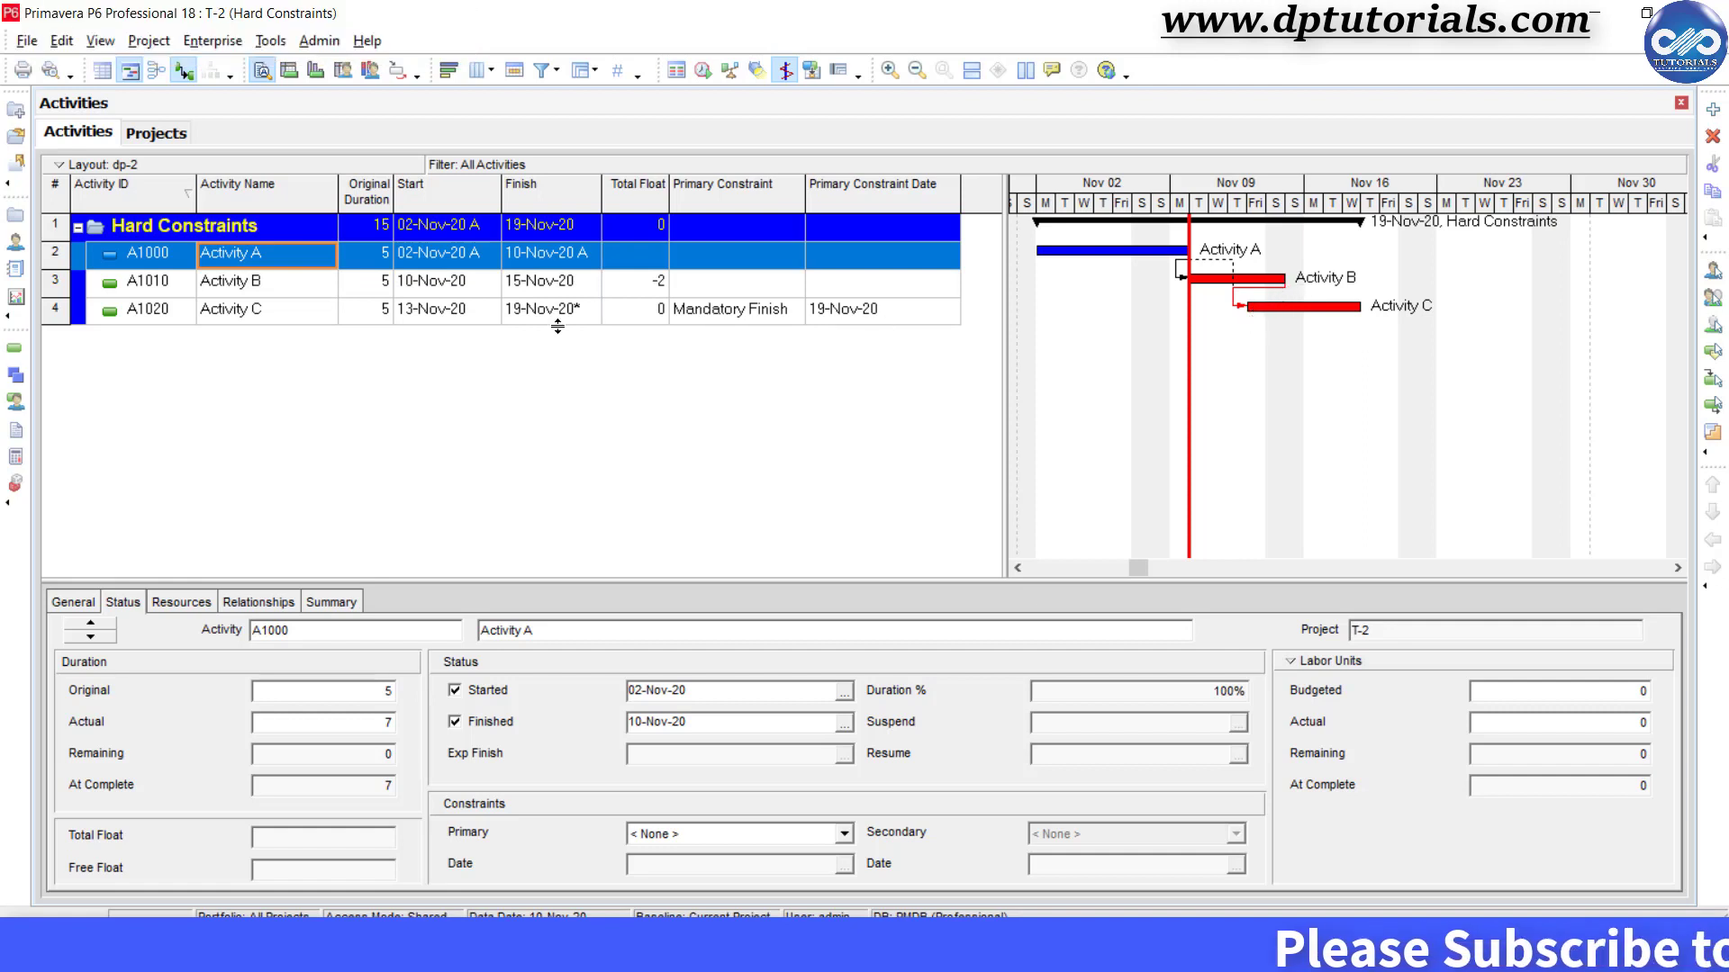
Show Activity B's relationships: predecessor Activity A and successor Activity C, both FS.
{"action": "left_click", "coordinate": [297, 285]}
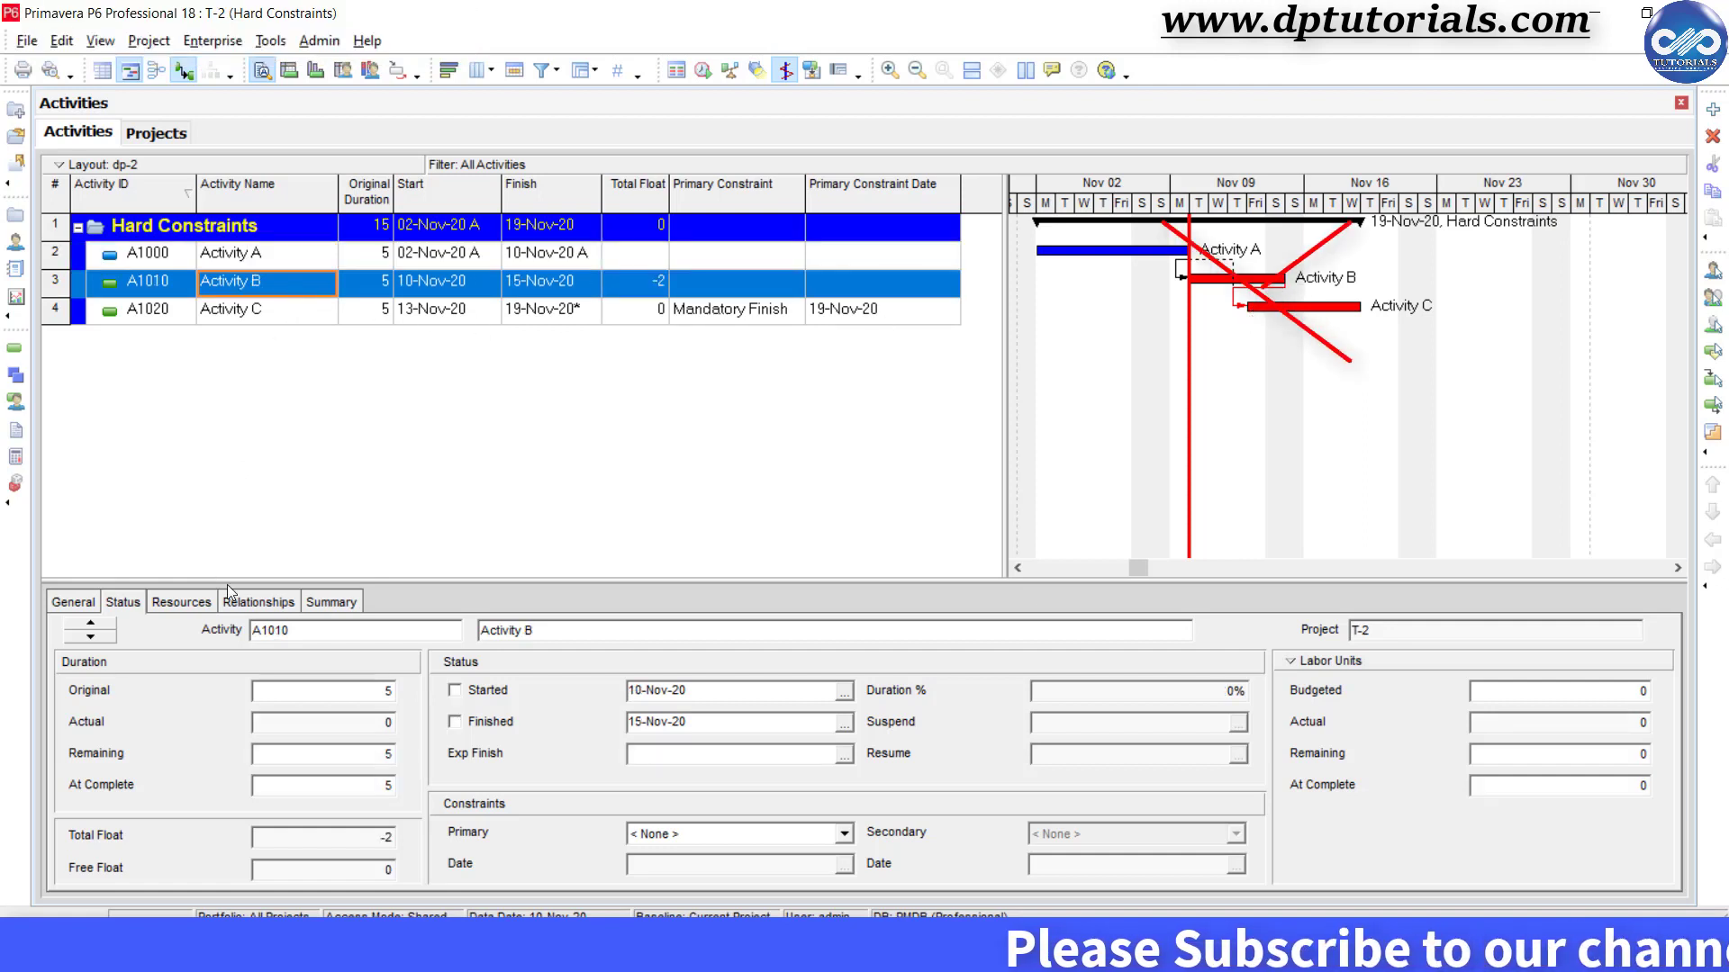
{"action": "left_click", "coordinate": [259, 601]}
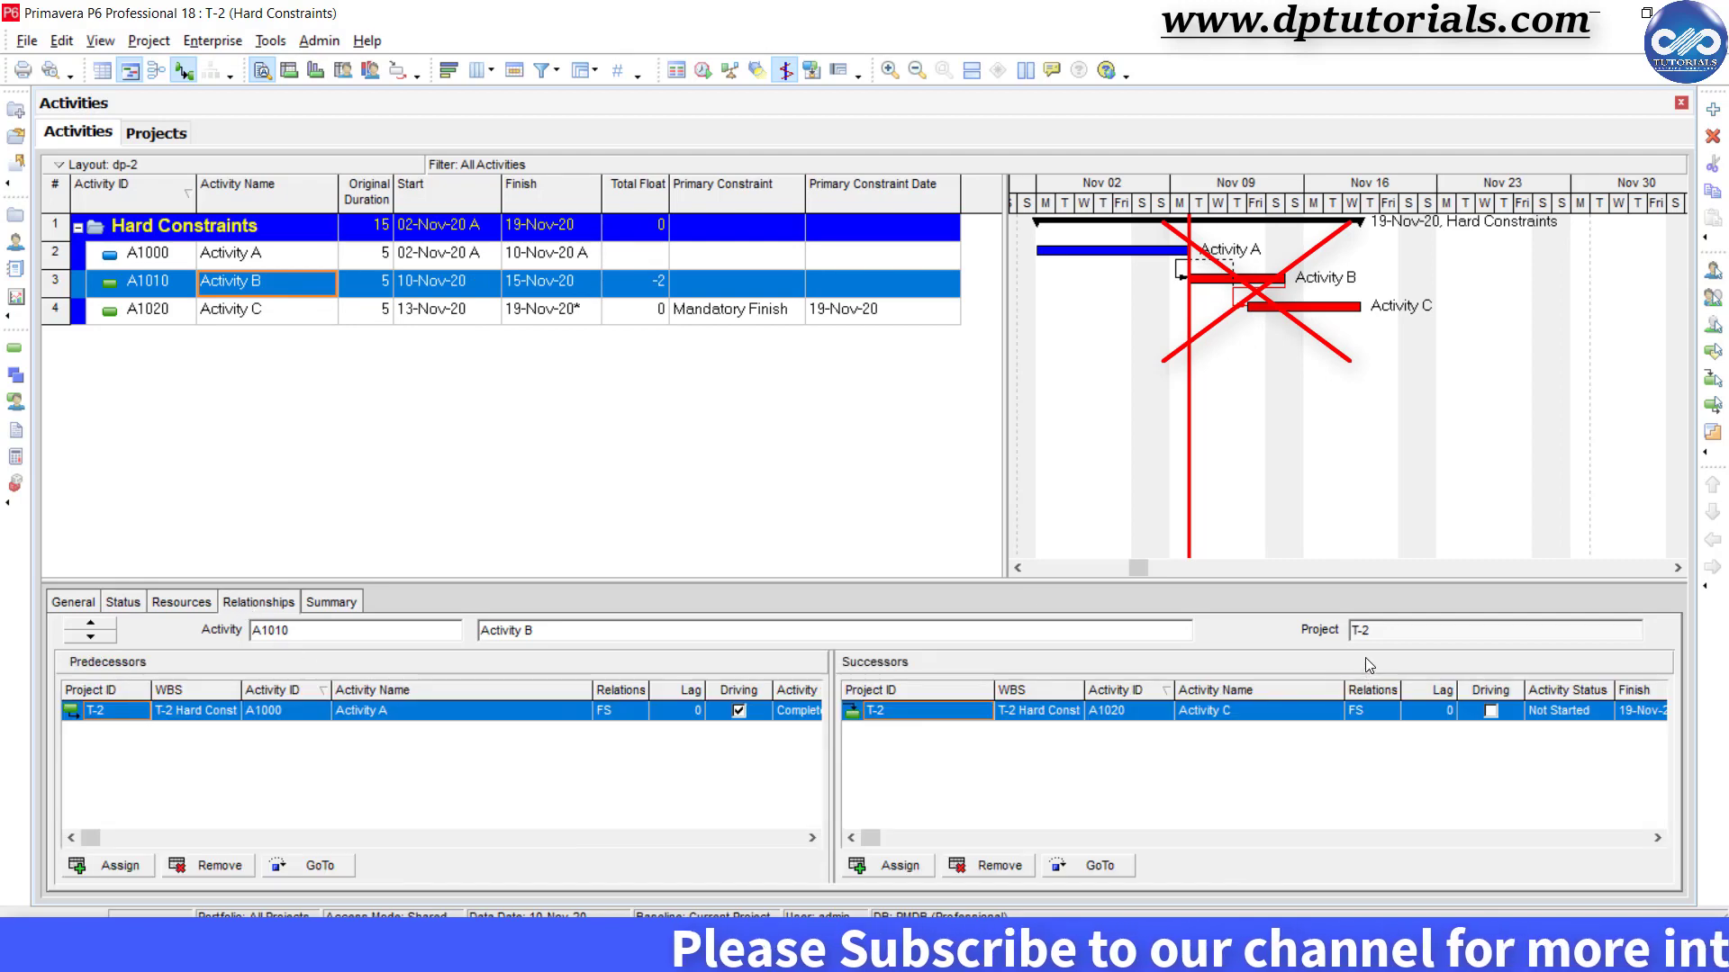